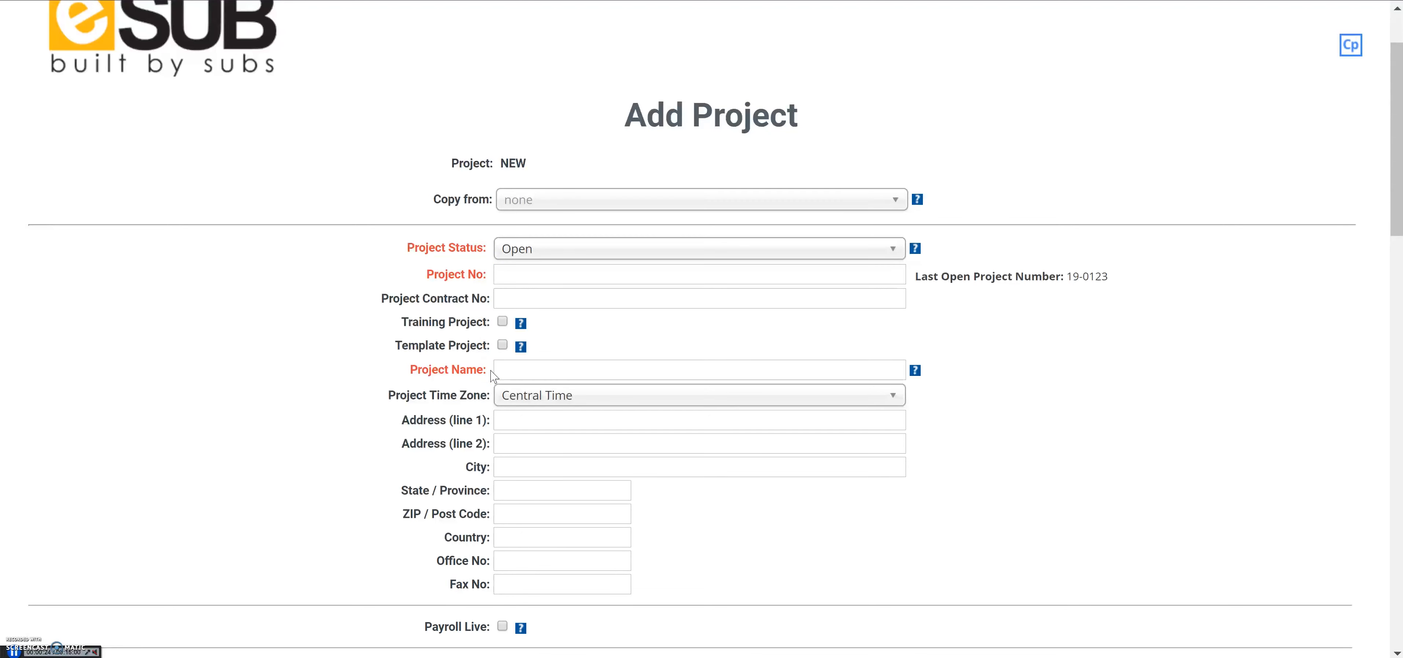
# Step: Review the Add Project form from the project details through comments and milestones to its save option
pyautogui.scroll(-2, 477, 325)
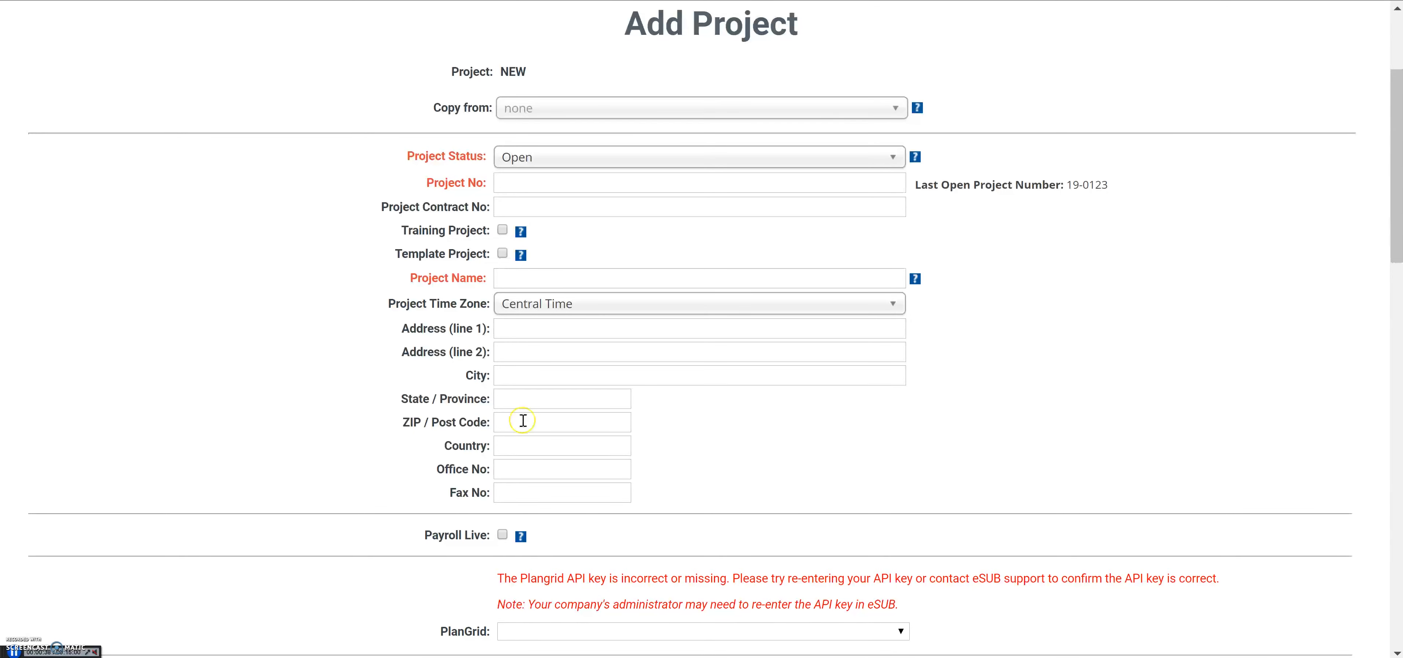
pyautogui.scroll(-5, 524, 424)
pyautogui.scroll(-8, 525, 415)
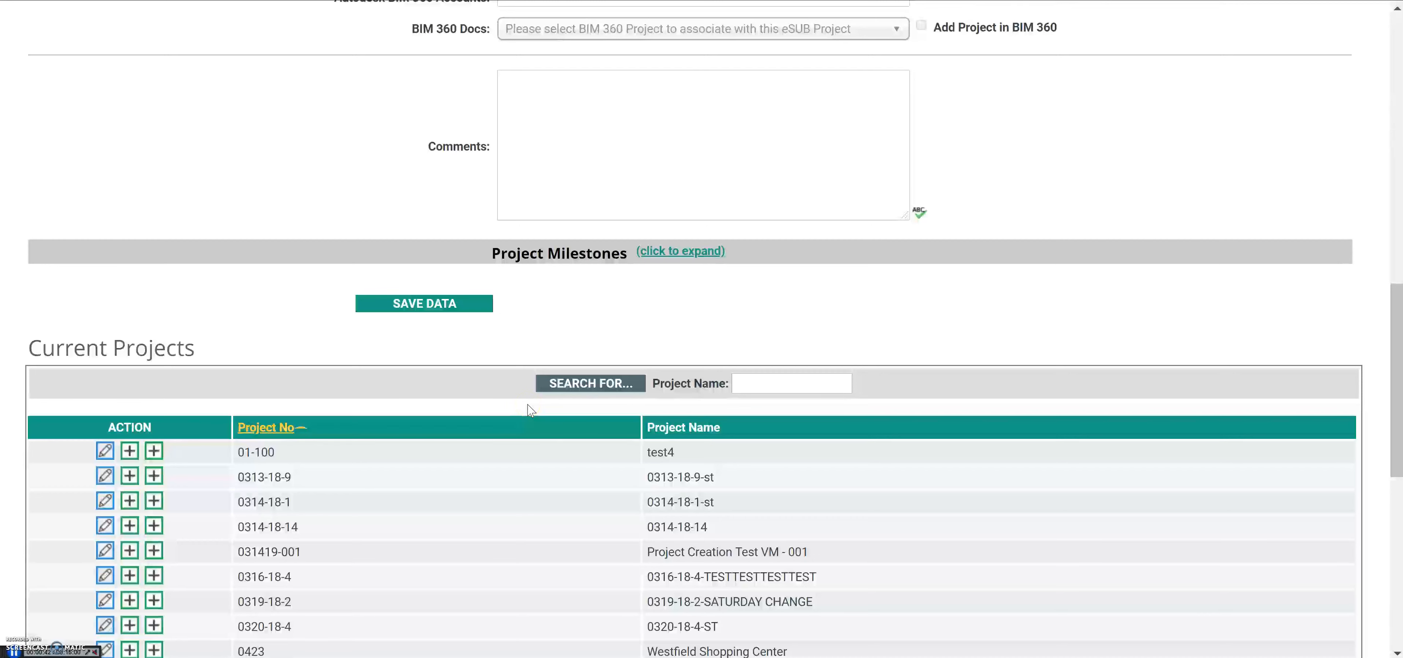
pyautogui.click(443, 303)
pyautogui.click(444, 297)
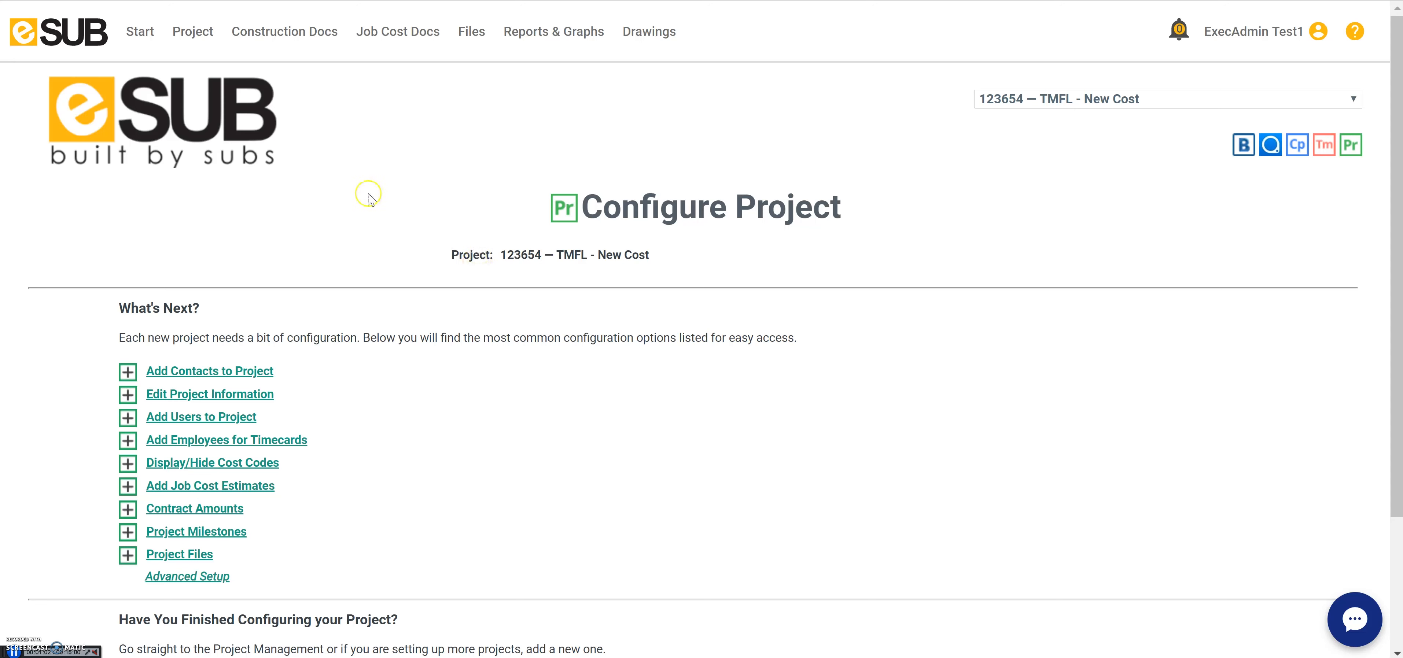
pyautogui.click(199, 47)
pyautogui.click(256, 171)
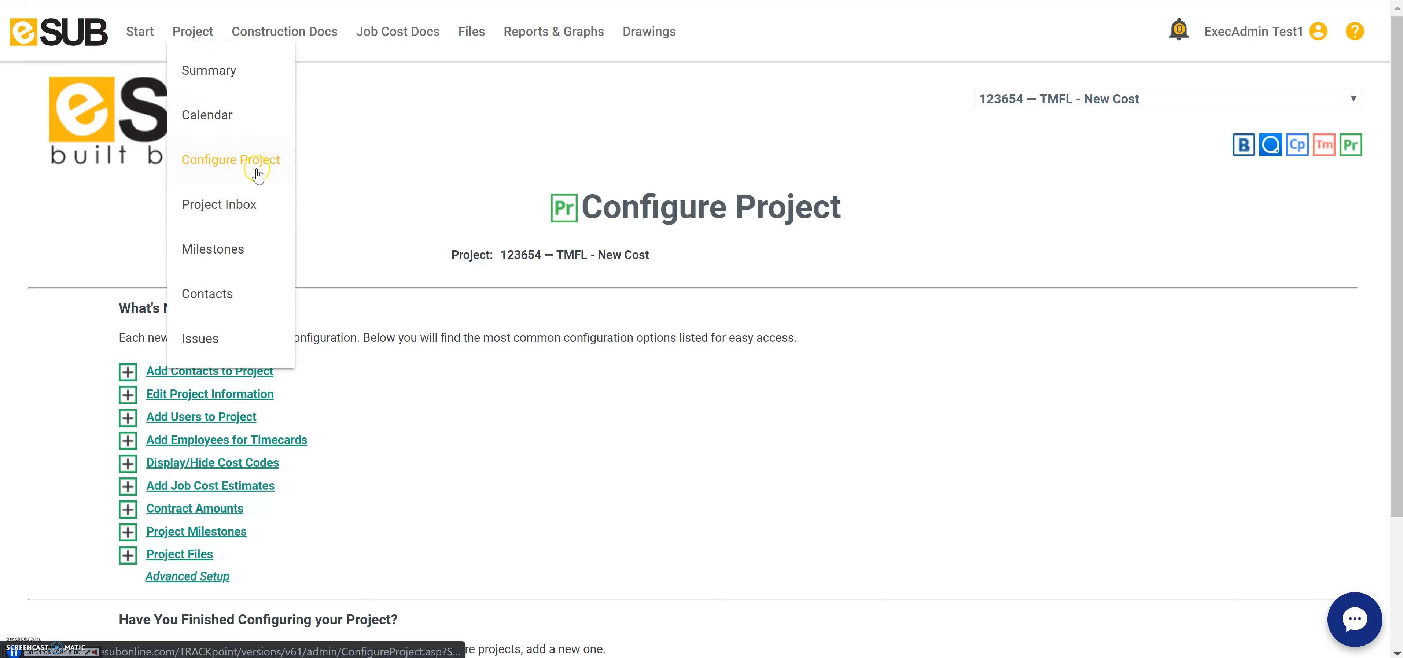
pyautogui.click(376, 213)
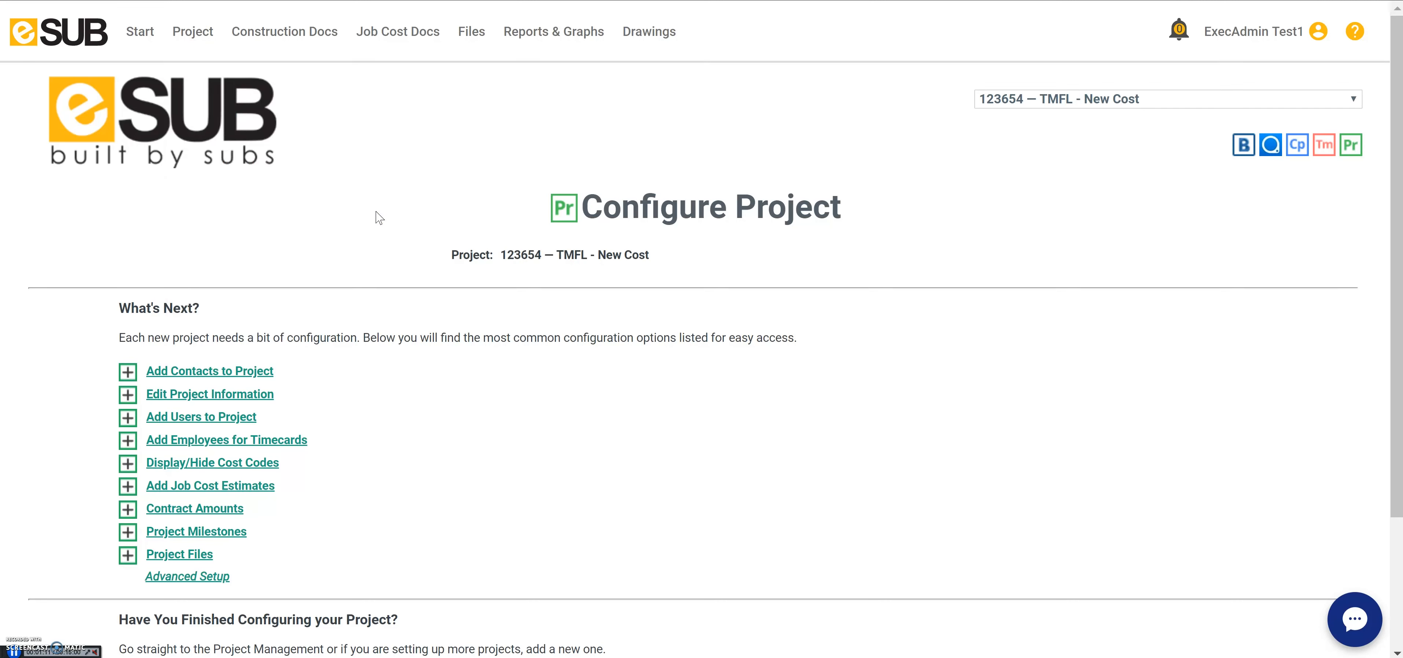
# Step: Open the page for adding contacts to the TMFL - New Cost project and examine its contact list and contact type choices
pyautogui.click(359, 369)
pyautogui.click(380, 473)
pyautogui.click(269, 372)
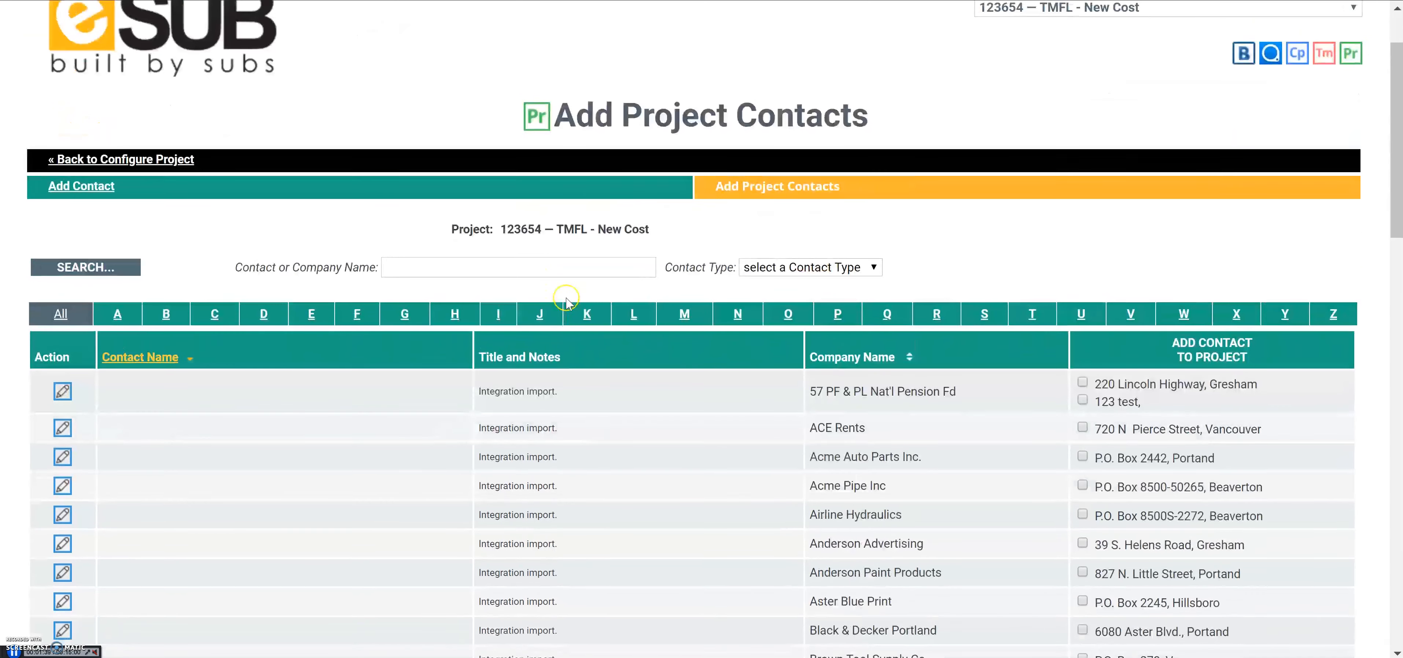
pyautogui.click(588, 314)
pyautogui.scroll(-3, 594, 316)
pyautogui.scroll(-1, 595, 319)
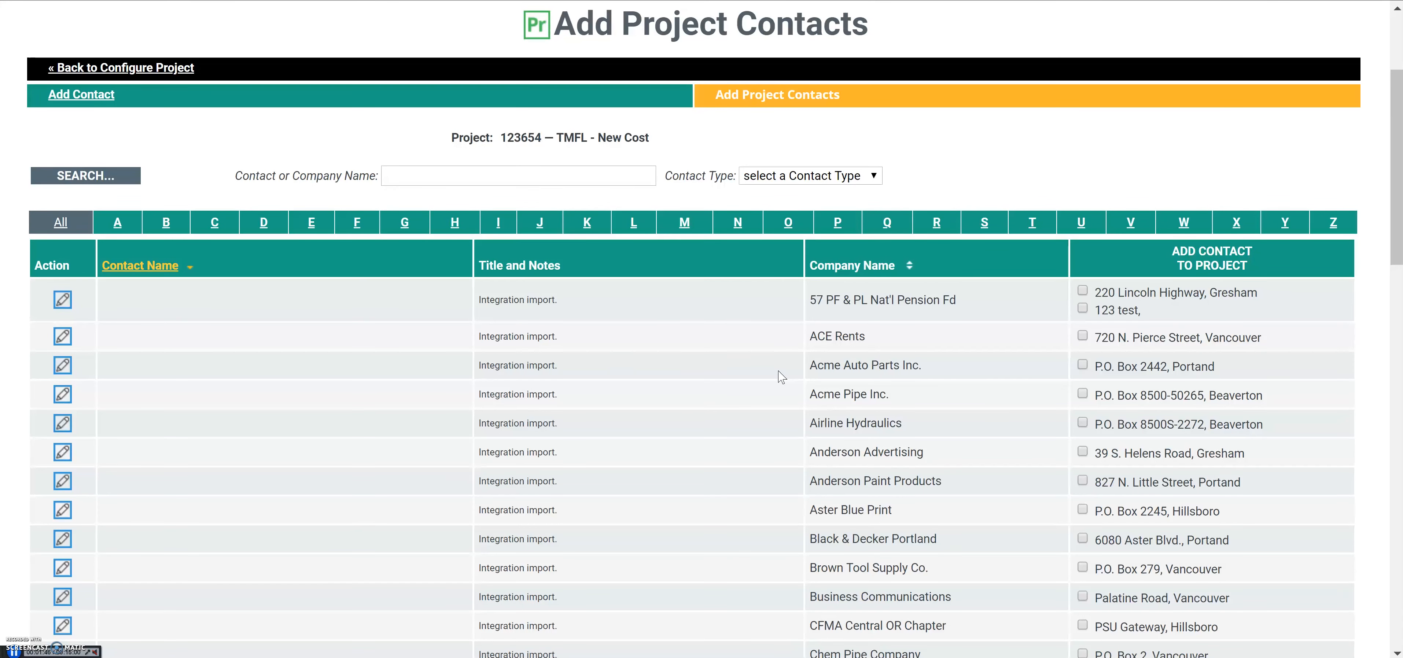
pyautogui.click(812, 179)
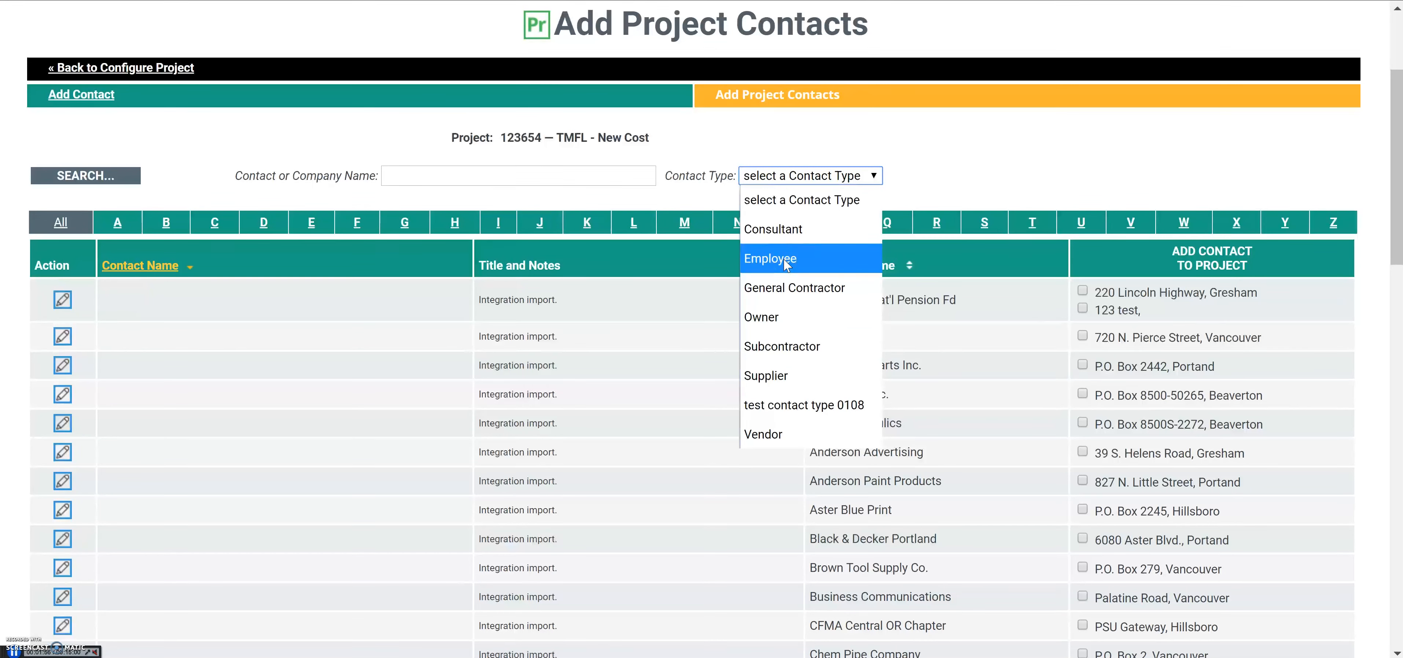
pyautogui.click(823, 177)
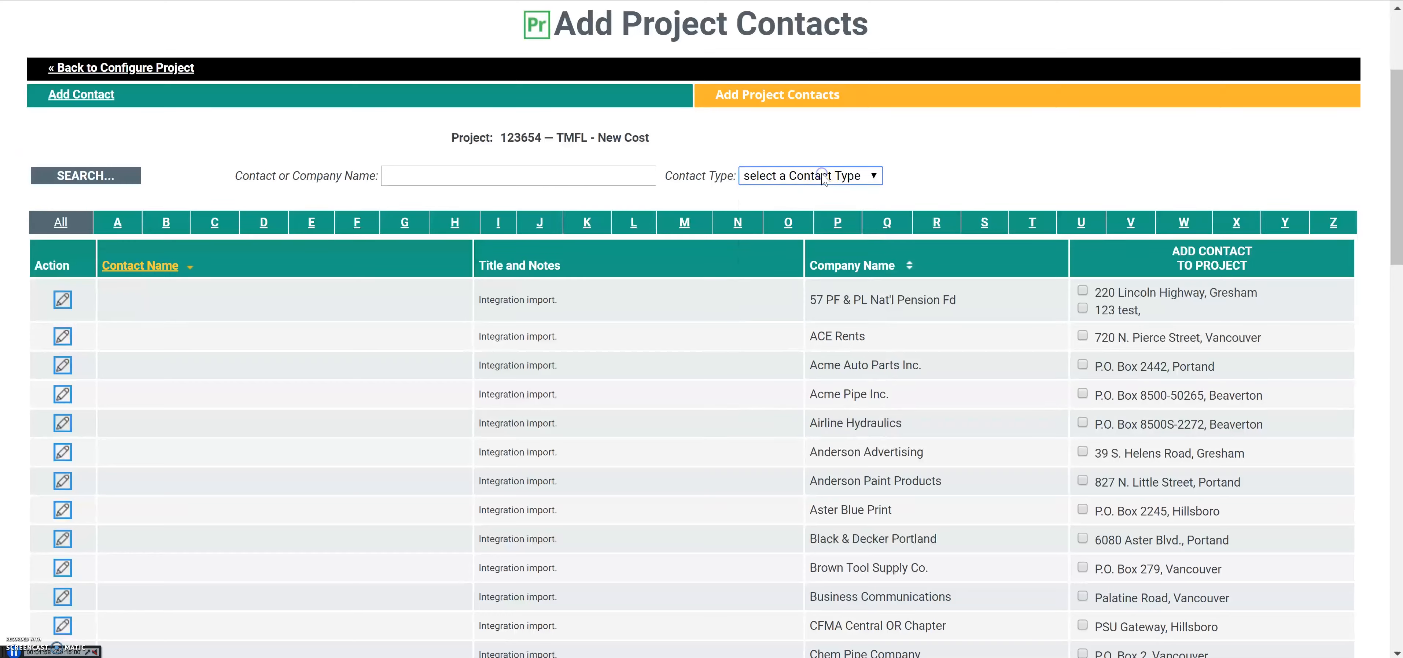
# Step: Check the end of the project contacts list and return to the Configure Project page
pyautogui.scroll(-15, 774, 284)
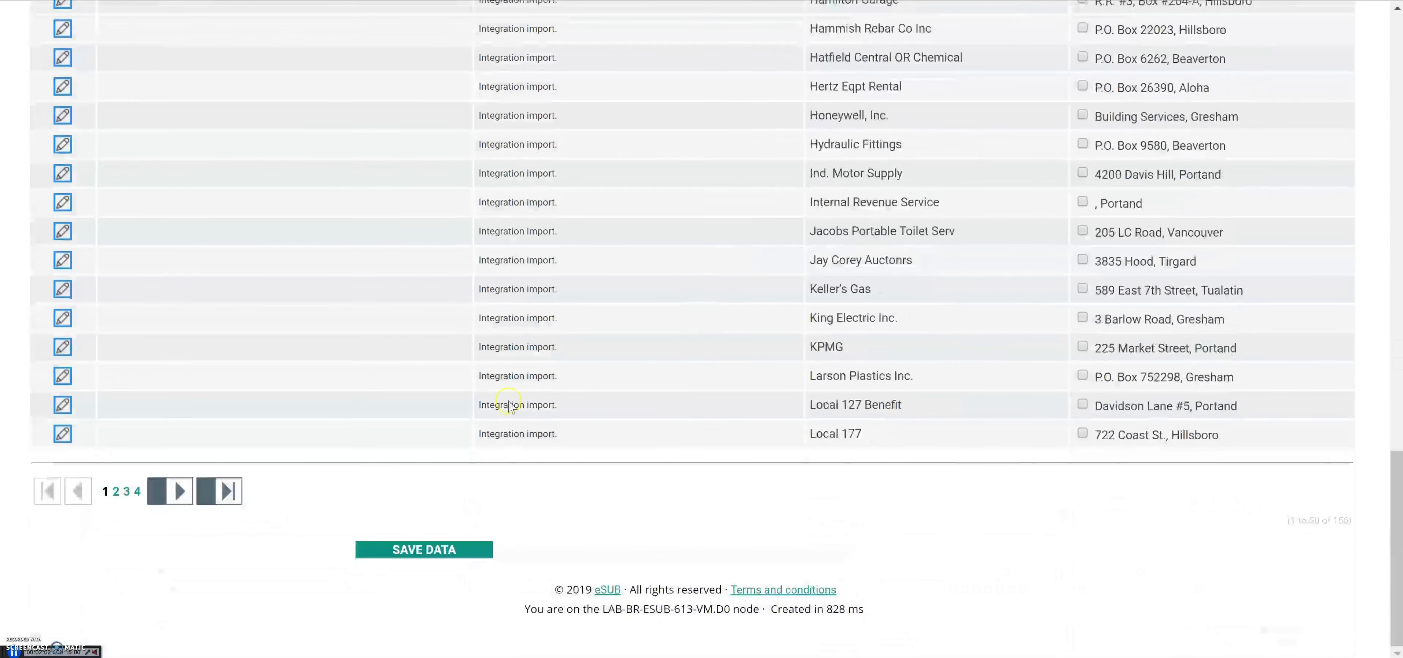
pyautogui.click(430, 550)
pyautogui.scroll(12, 428, 540)
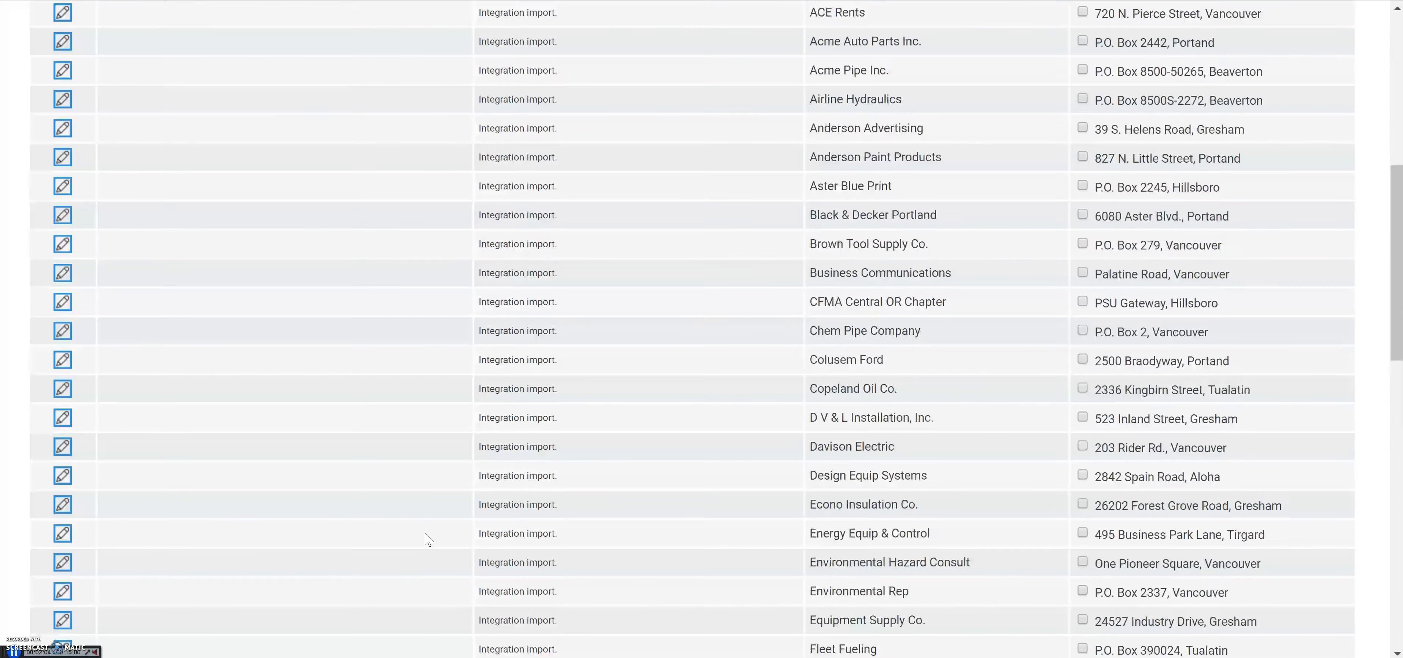
pyautogui.click(128, 61)
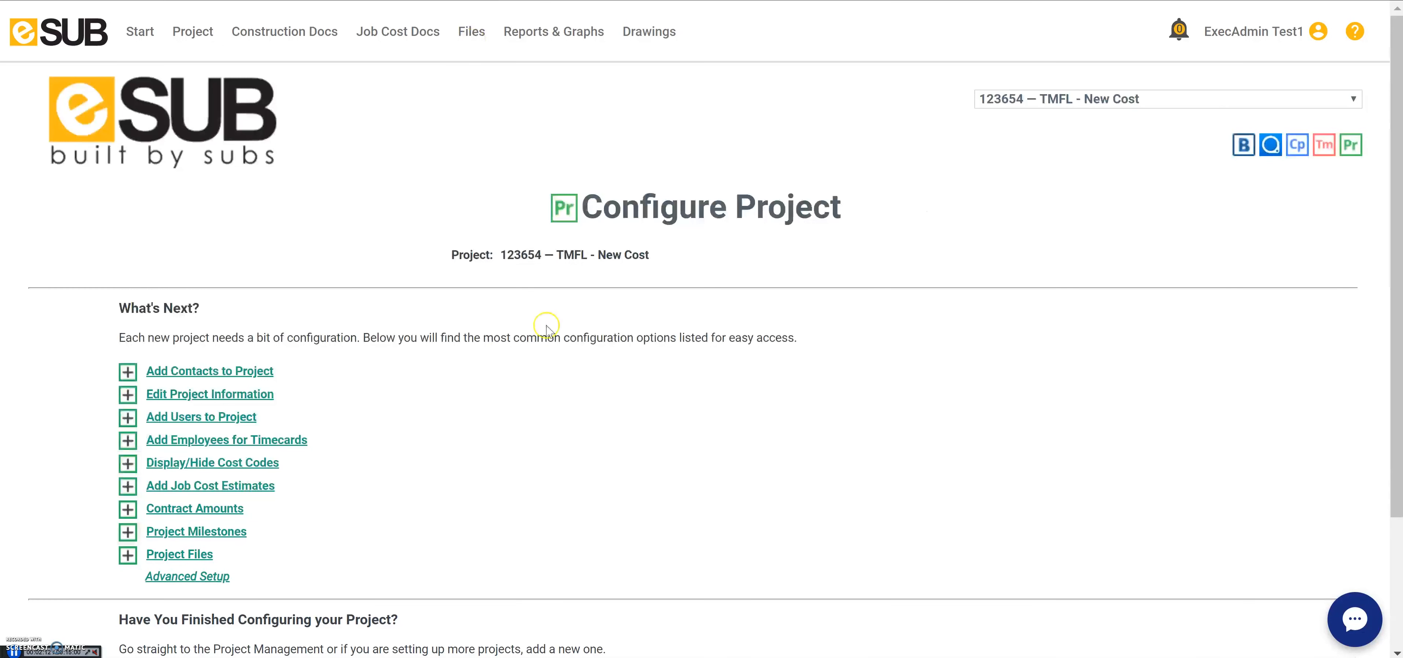
# Step: Open the project information for editing, review its address, contact and role fields, and return to the Configure Project page
pyautogui.scroll(-2, 401, 326)
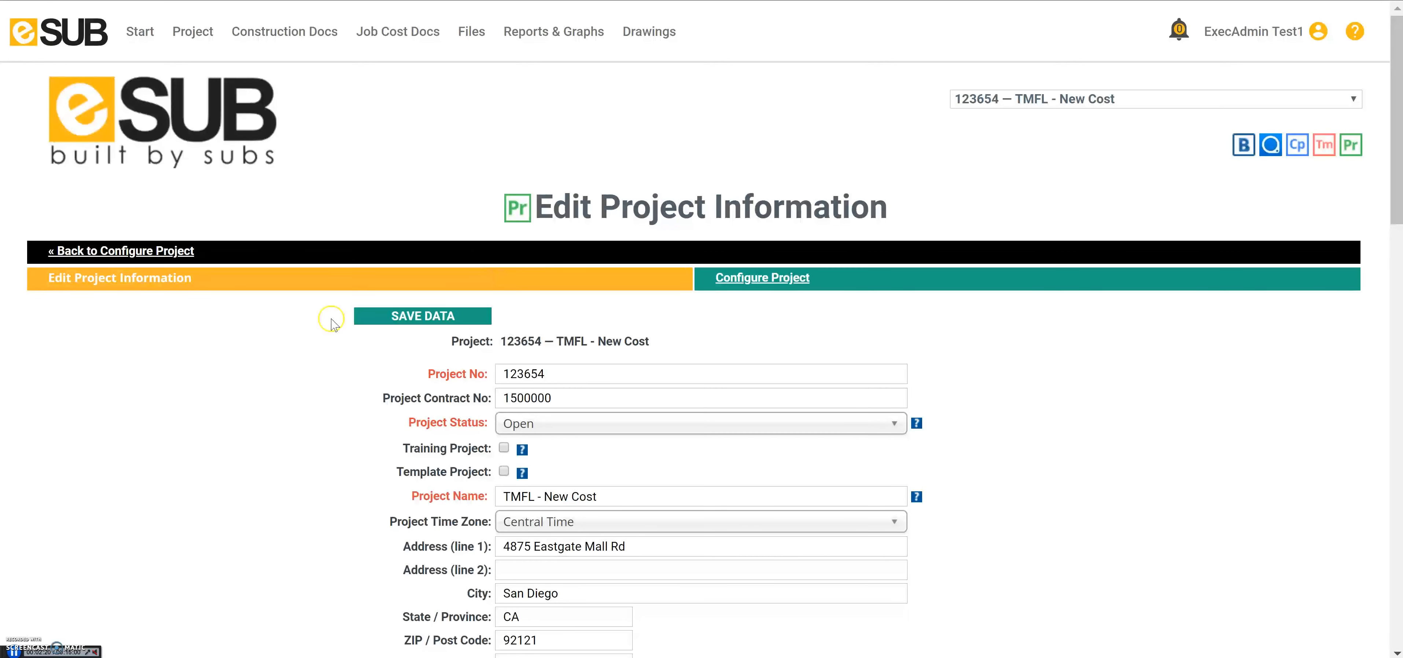
pyautogui.scroll(-2, 422, 435)
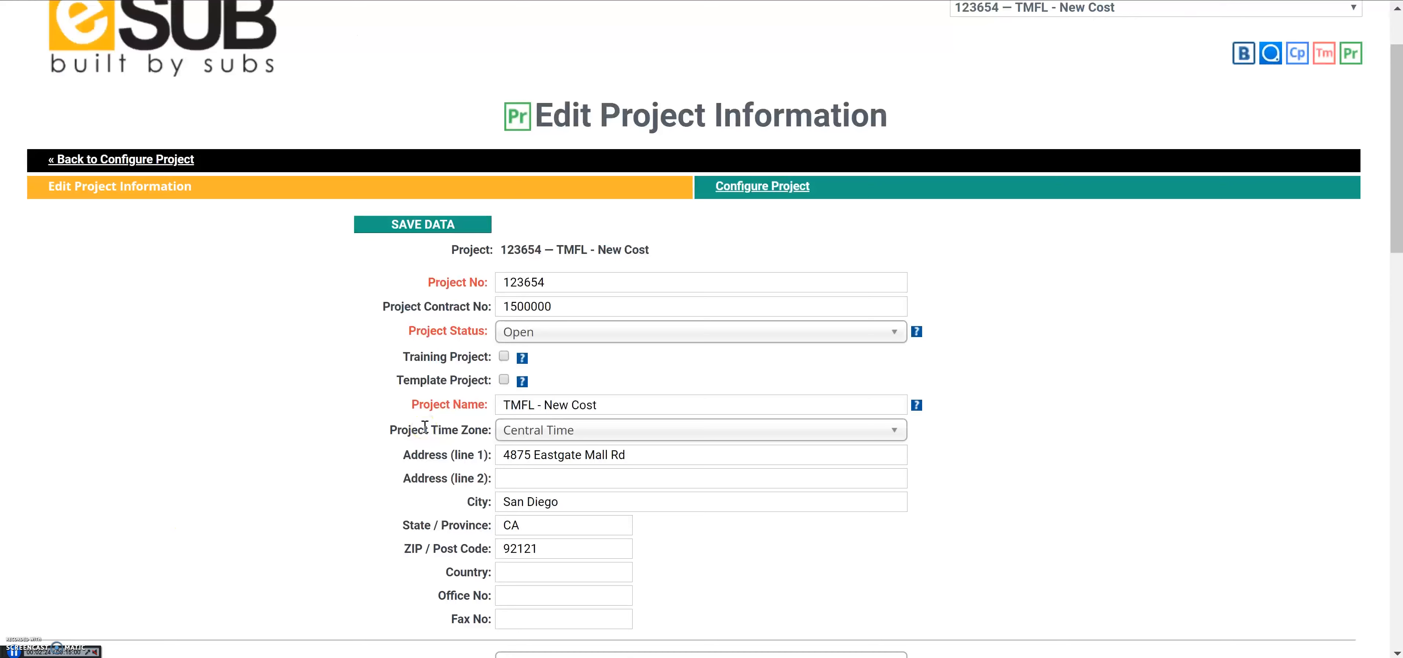
pyautogui.scroll(-2, 359, 391)
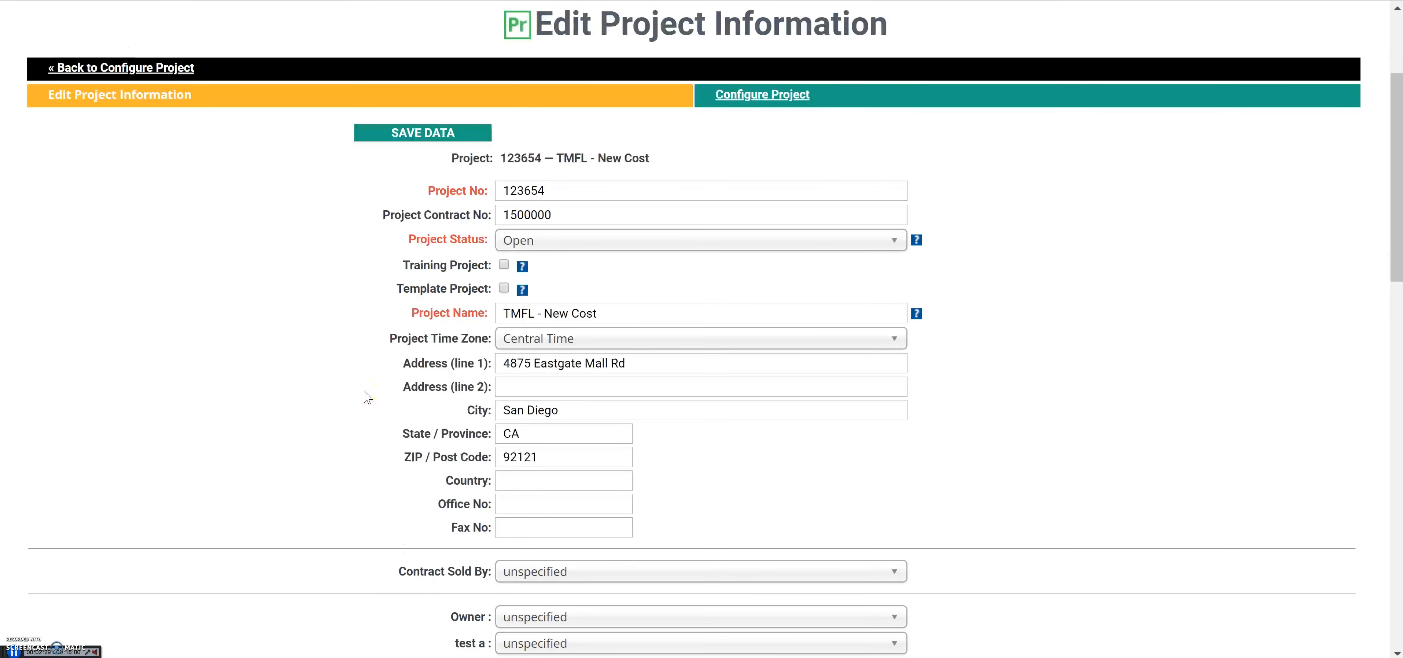
pyautogui.scroll(-6, 371, 391)
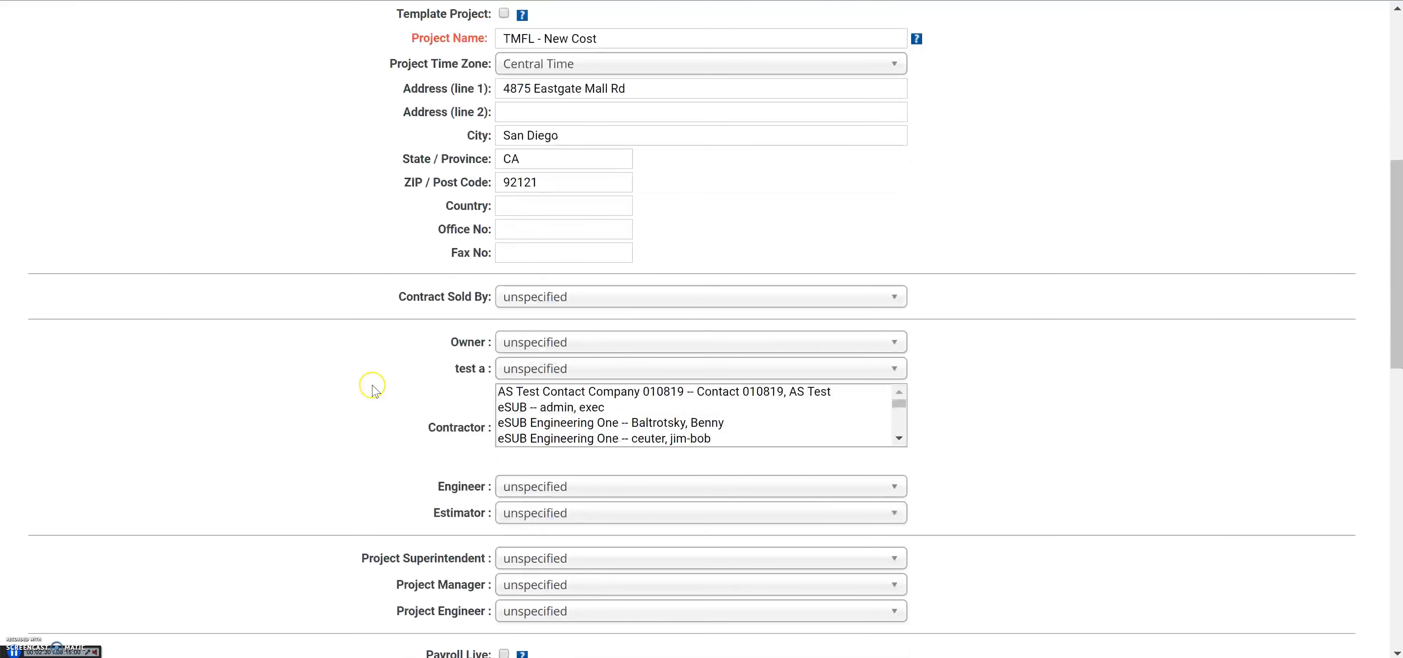
pyautogui.scroll(-2, 372, 390)
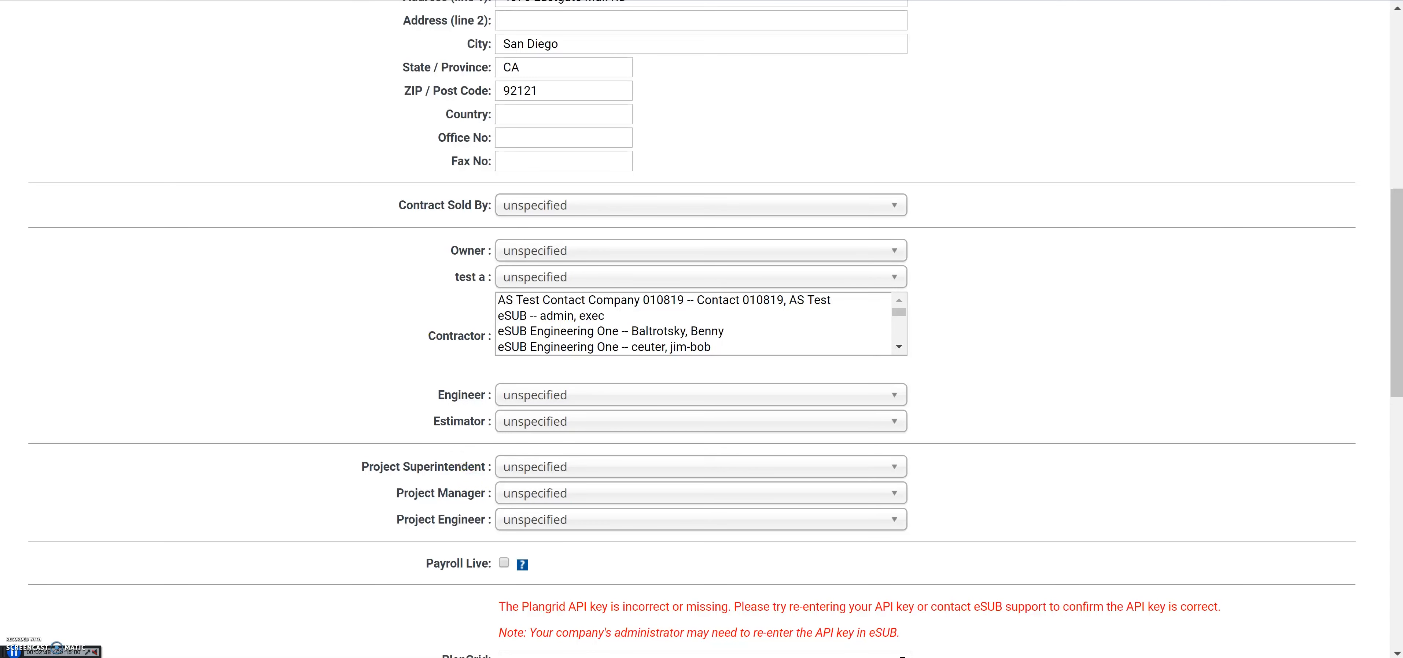
pyautogui.hotkey('ctrl', 'w')
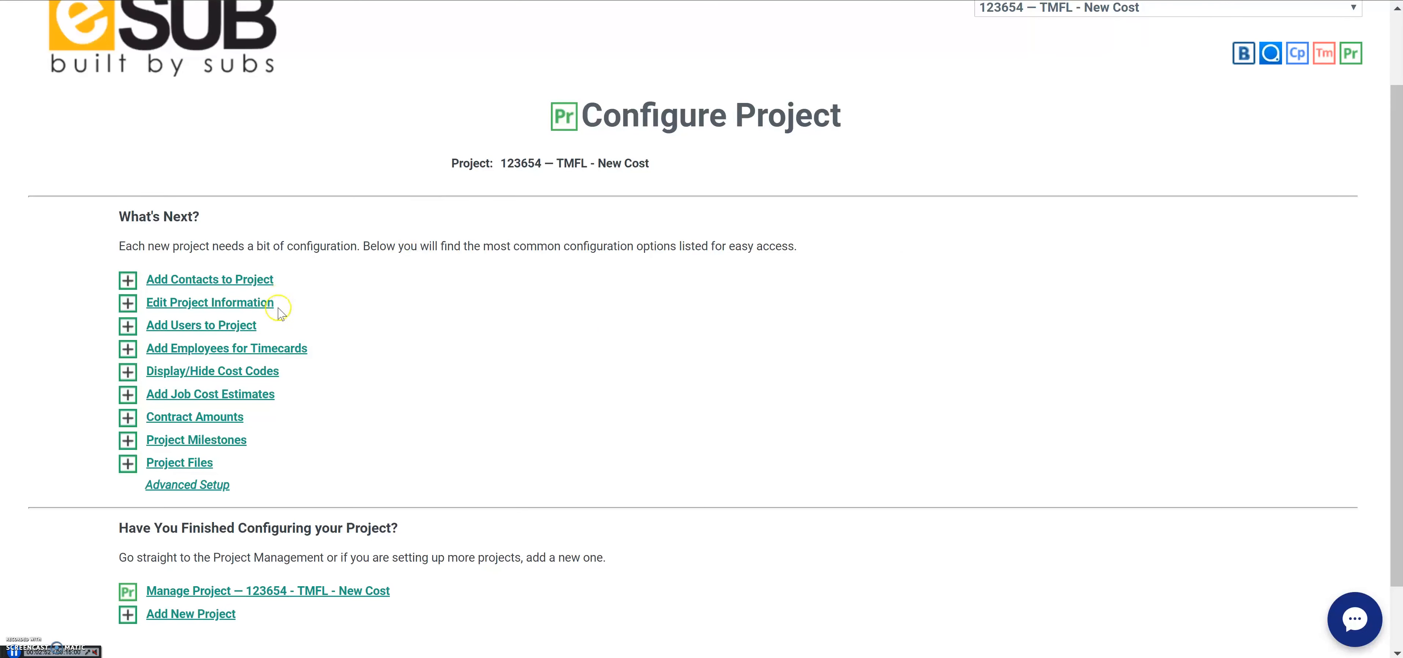
# Step: Open the page for adding users to the project, review the selectable users, and return to project configuration
pyautogui.click(255, 327)
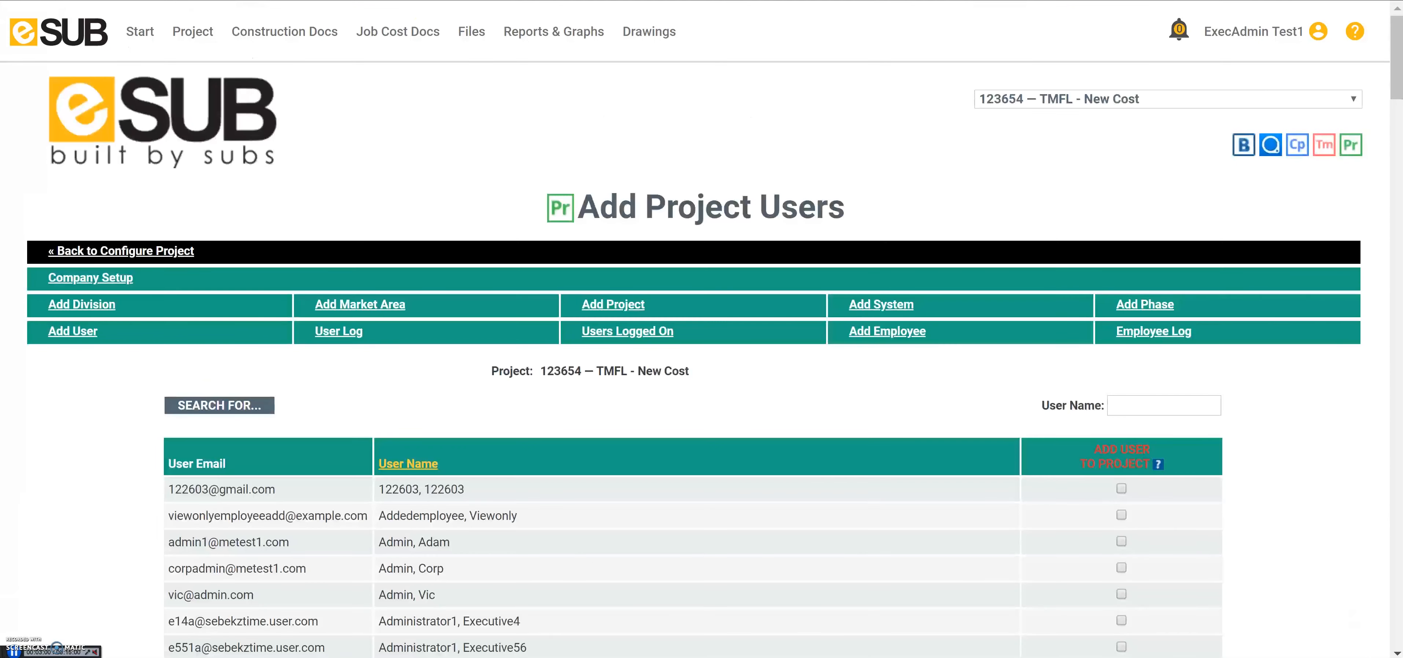
pyautogui.scroll(-3, 643, 239)
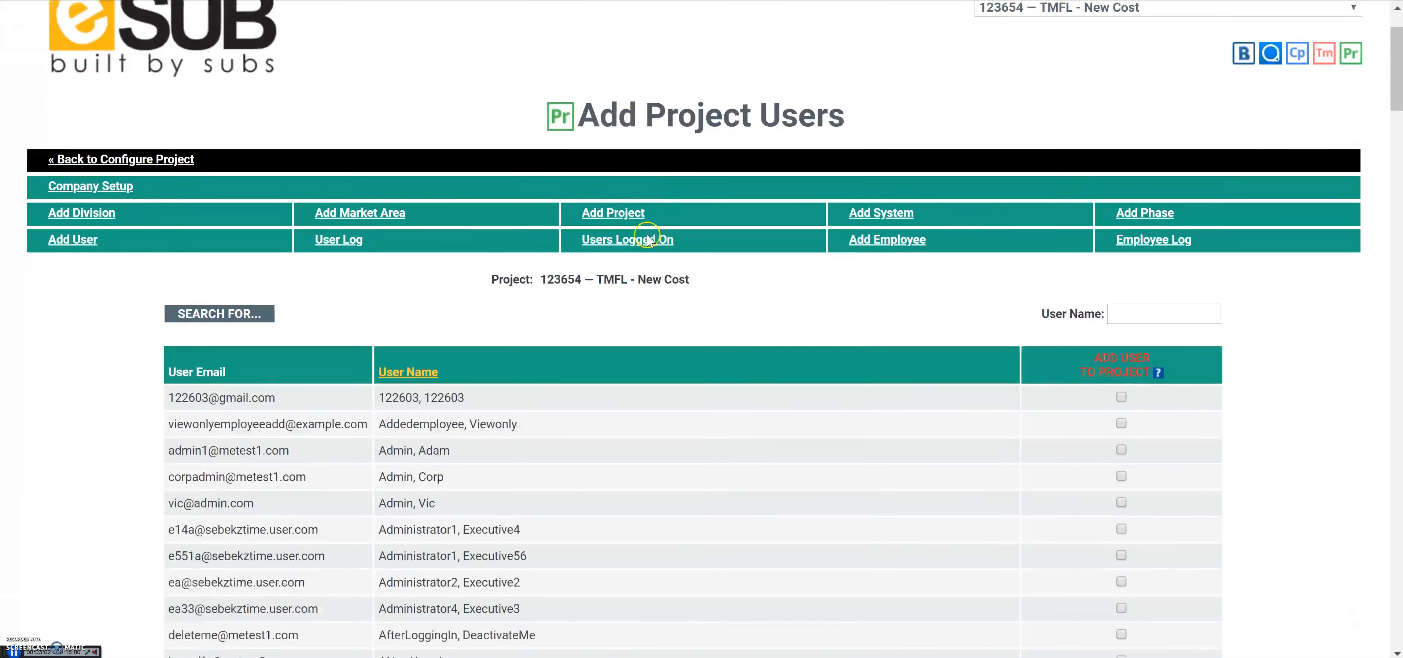
pyautogui.scroll(-2, 808, 345)
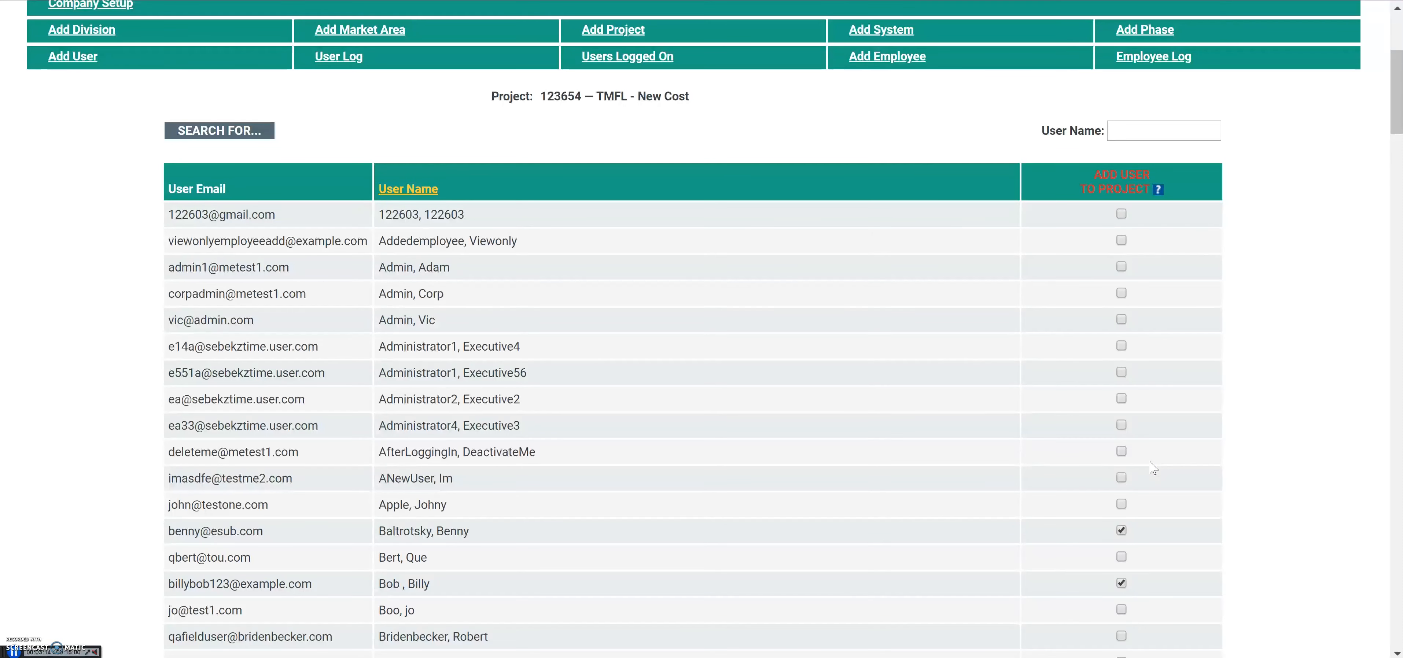
pyautogui.click(1151, 433)
pyautogui.hotkey('alt', 'Left')
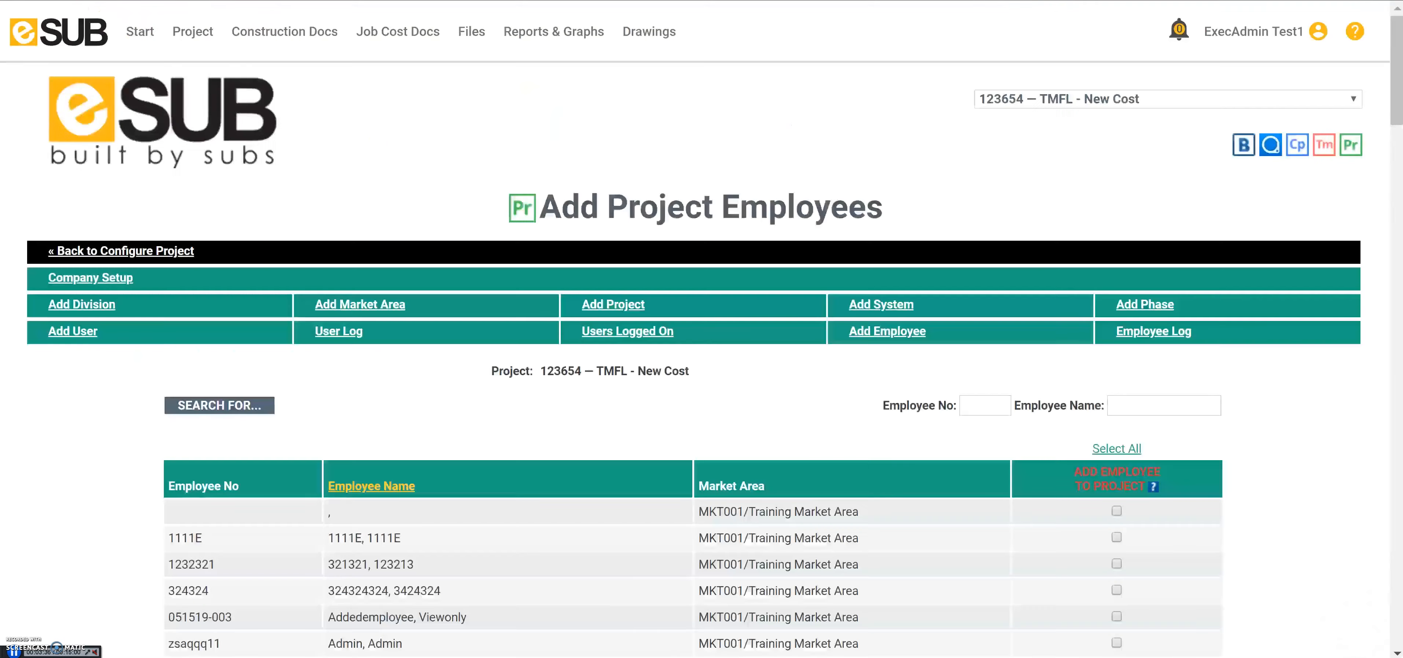
# Step: Review the employees that can be added to the project for timecards and return to project configuration
pyautogui.scroll(-3, 617, 249)
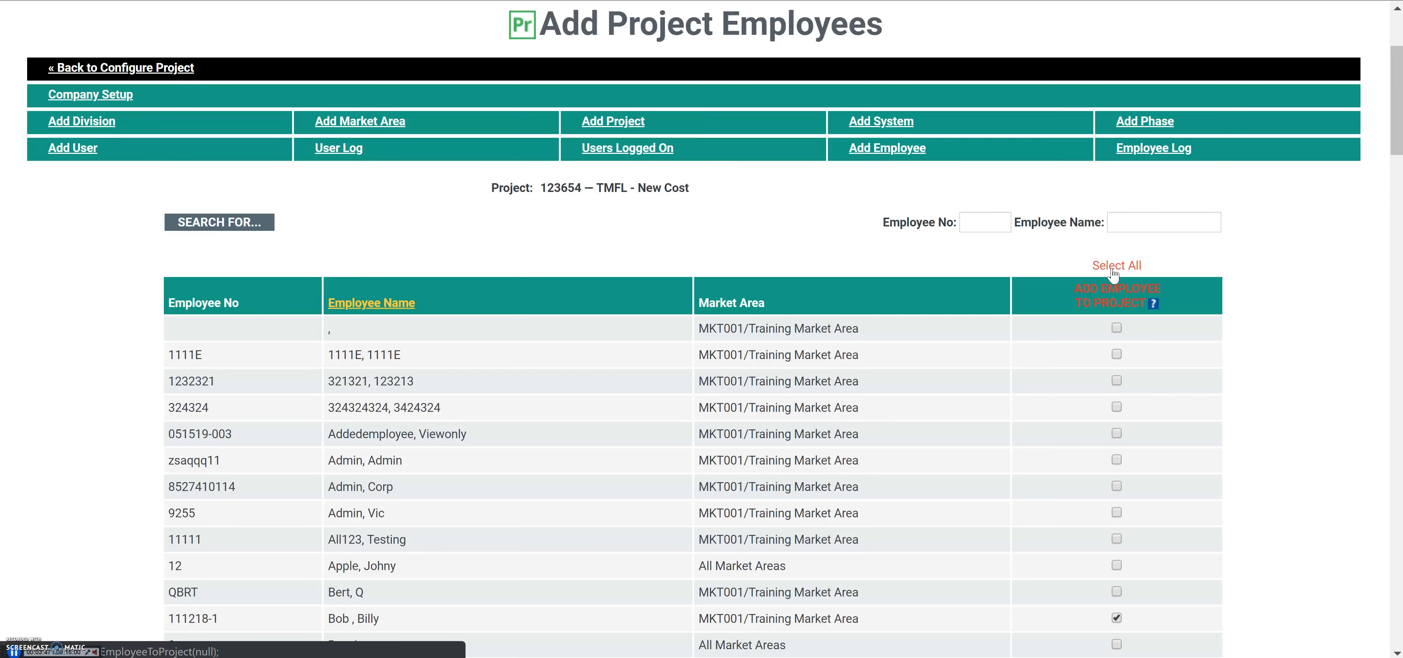
pyautogui.scroll(-3, 1098, 275)
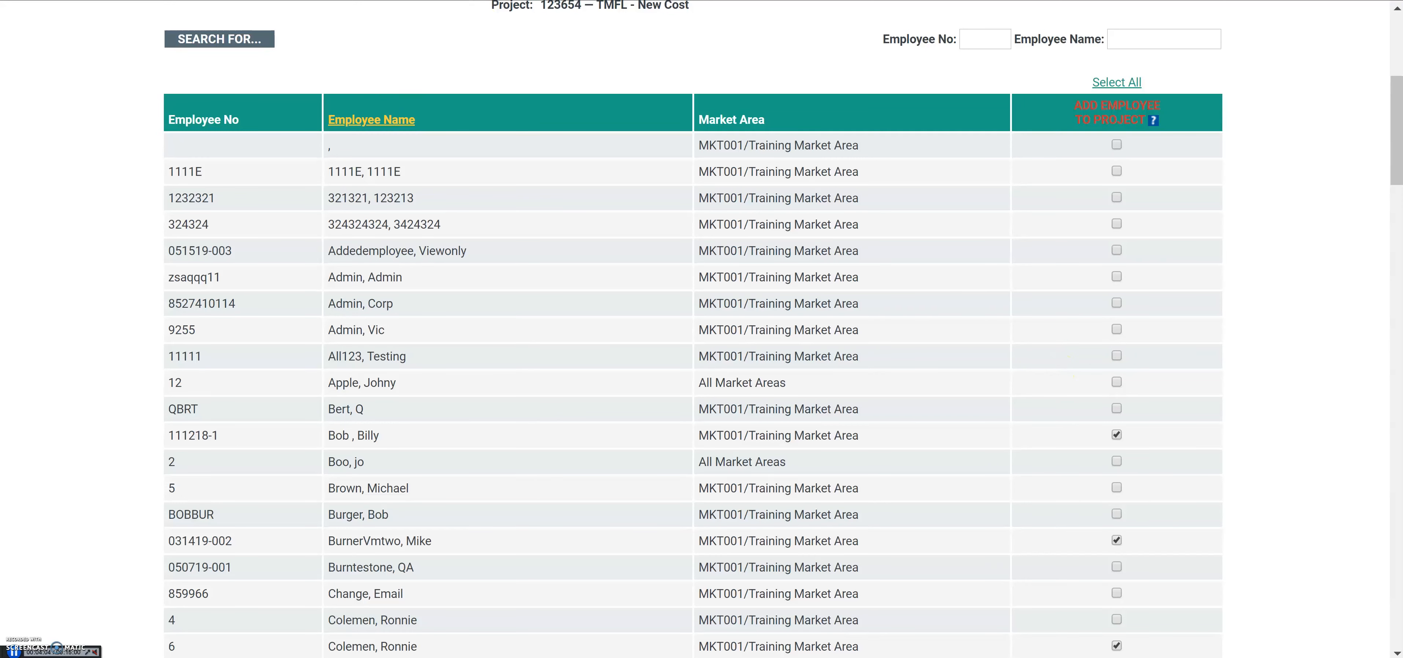
pyautogui.hotkey('alt', 'Left')
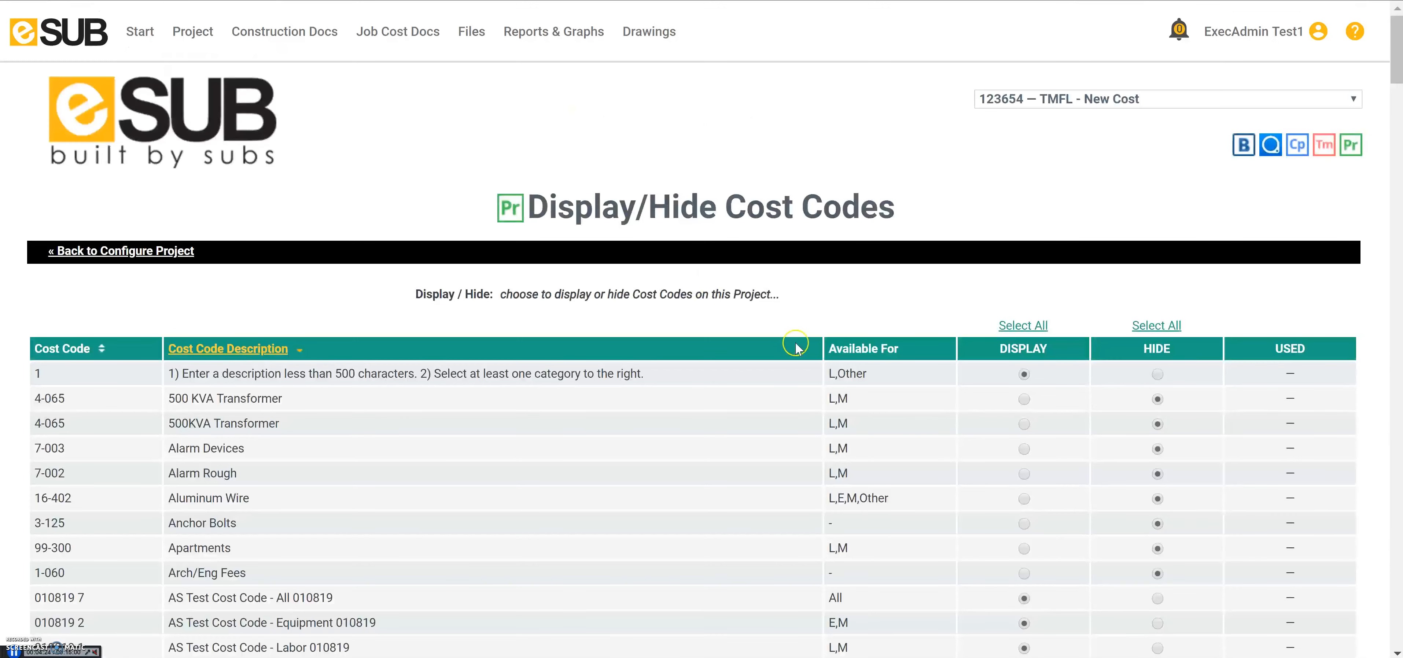
# Step: Review the display and hide choices for the project's cost codes and return to the Configure Project page
pyautogui.scroll(-2, 797, 347)
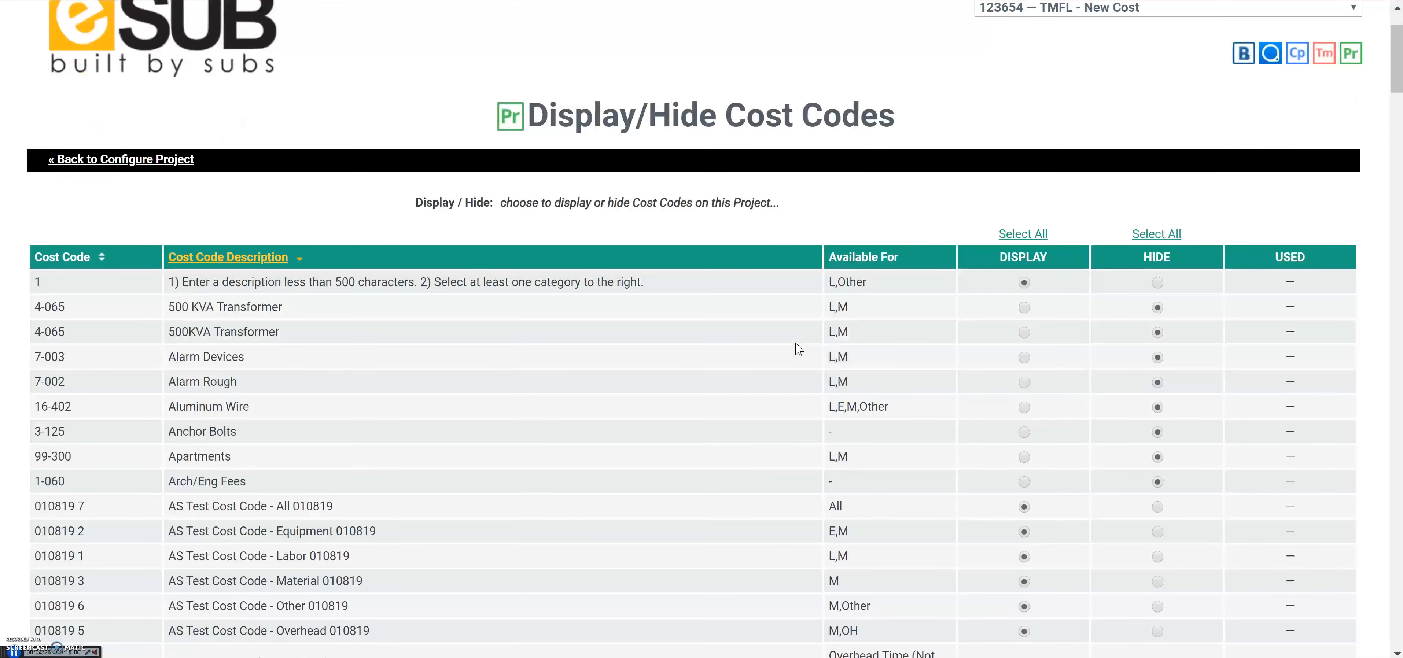
pyautogui.click(804, 335)
pyautogui.click(1022, 438)
pyautogui.click(1022, 412)
pyautogui.click(1019, 379)
pyautogui.click(1023, 359)
pyautogui.hotkey('alt', 'Left')
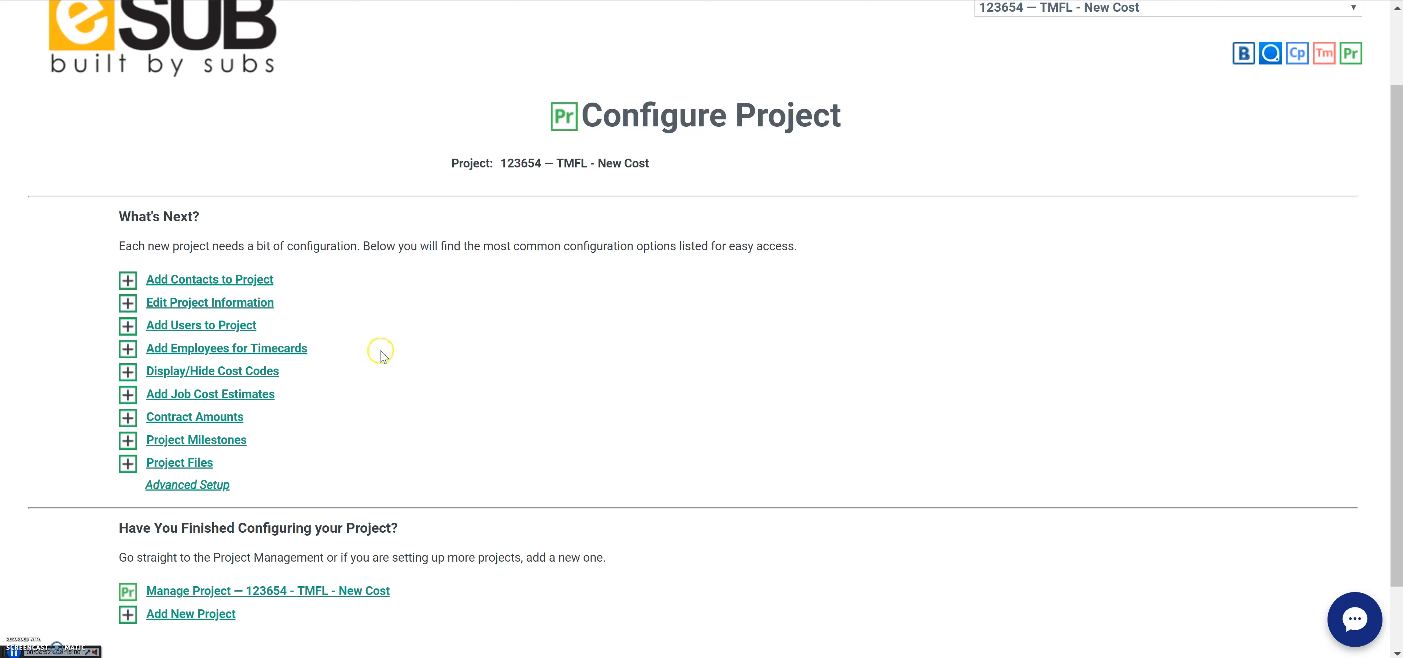
# Step: Open the job cost estimates, examine the estimated hours and cost columns per cost code, and return to project configuration
pyautogui.click(262, 395)
pyautogui.scroll(-3, 931, 244)
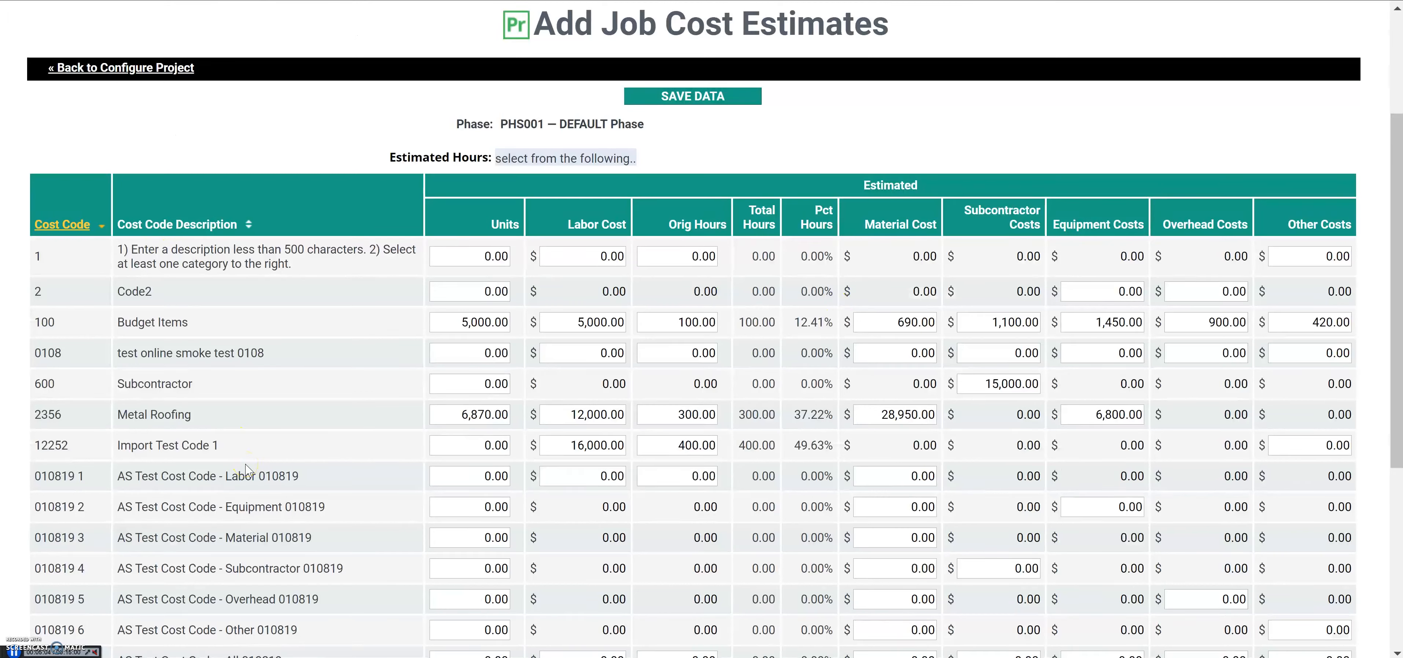
pyautogui.click(614, 256)
pyautogui.click(1315, 225)
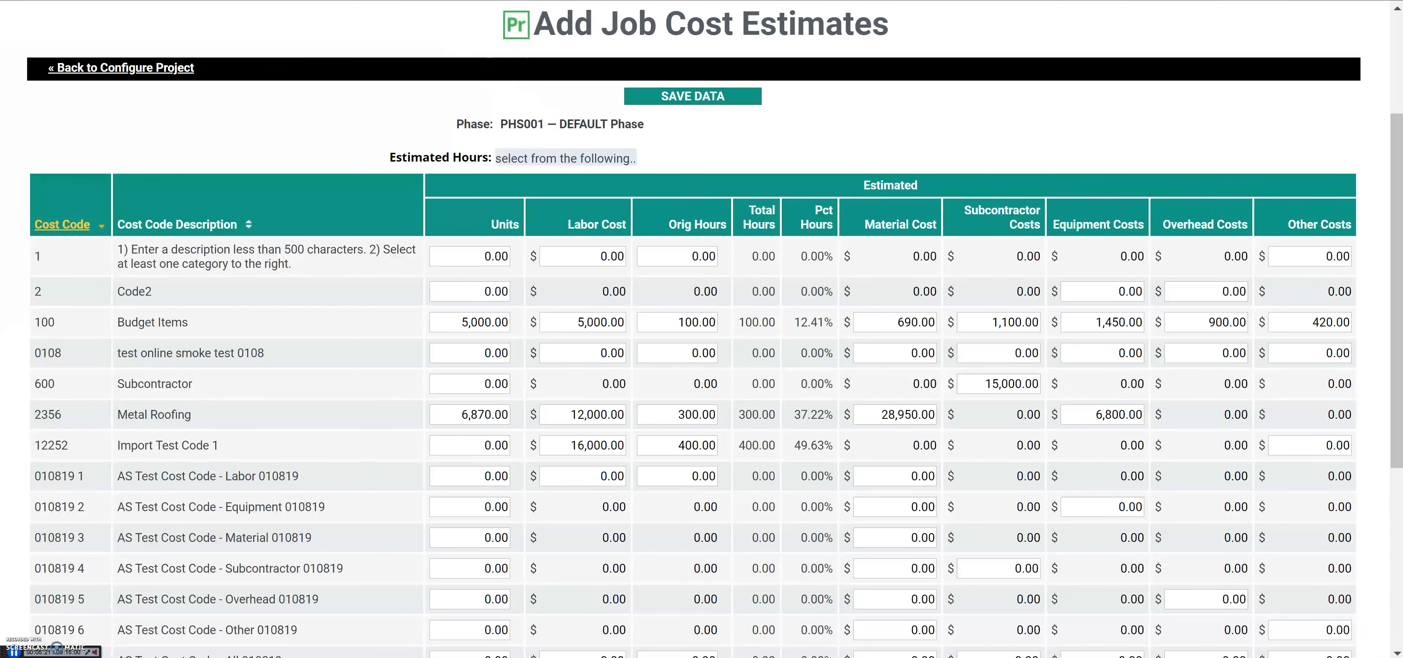
pyautogui.hotkey('alt', 'Left')
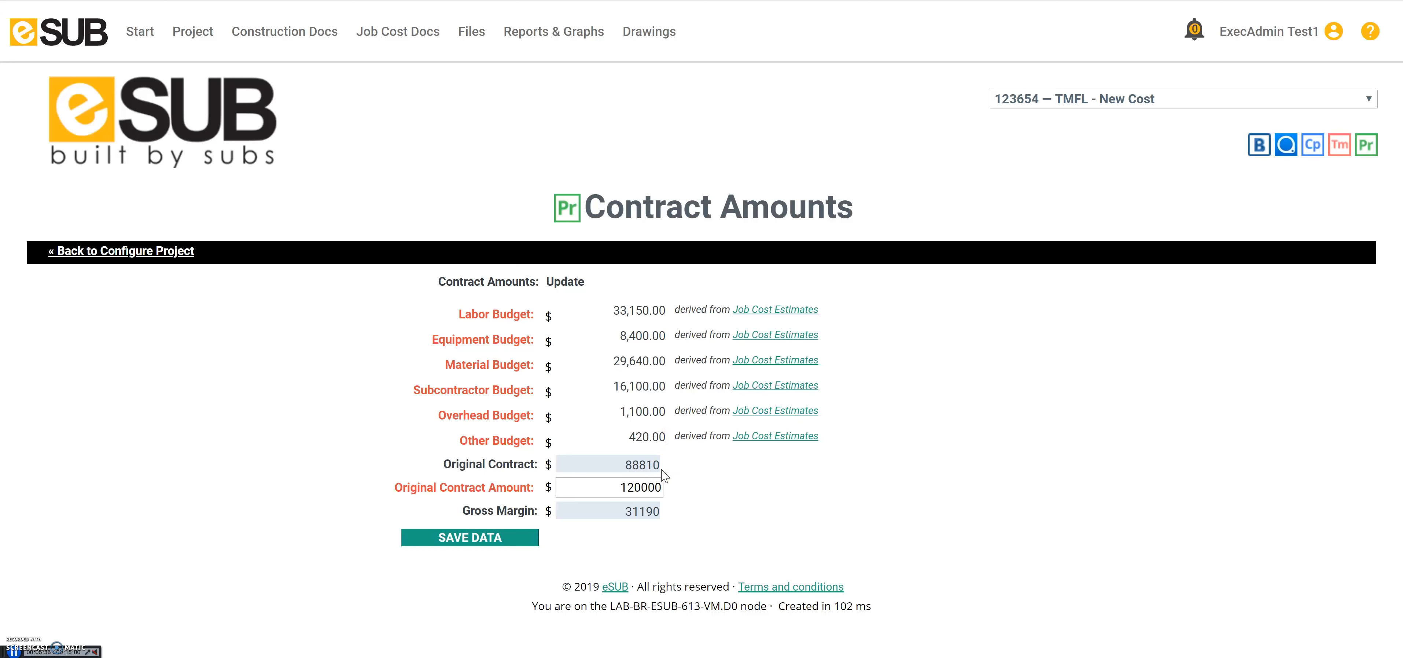
# Step: Review the original contract amount, gross margin and save option on the Contract Amounts page
pyautogui.click(631, 491)
pyautogui.click(643, 516)
pyautogui.click(500, 539)
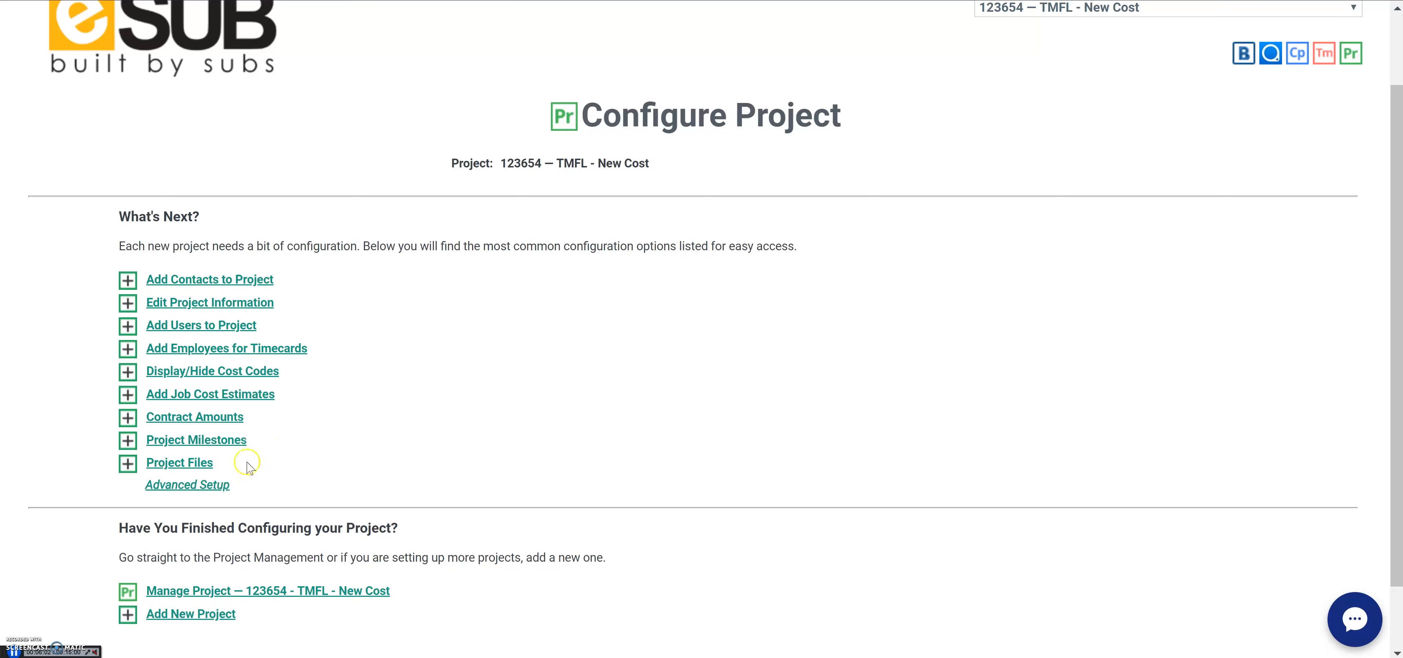
# Step: Open the project milestones, review their estimated dates, actual dates and notes, and return to project configuration
pyautogui.click(246, 441)
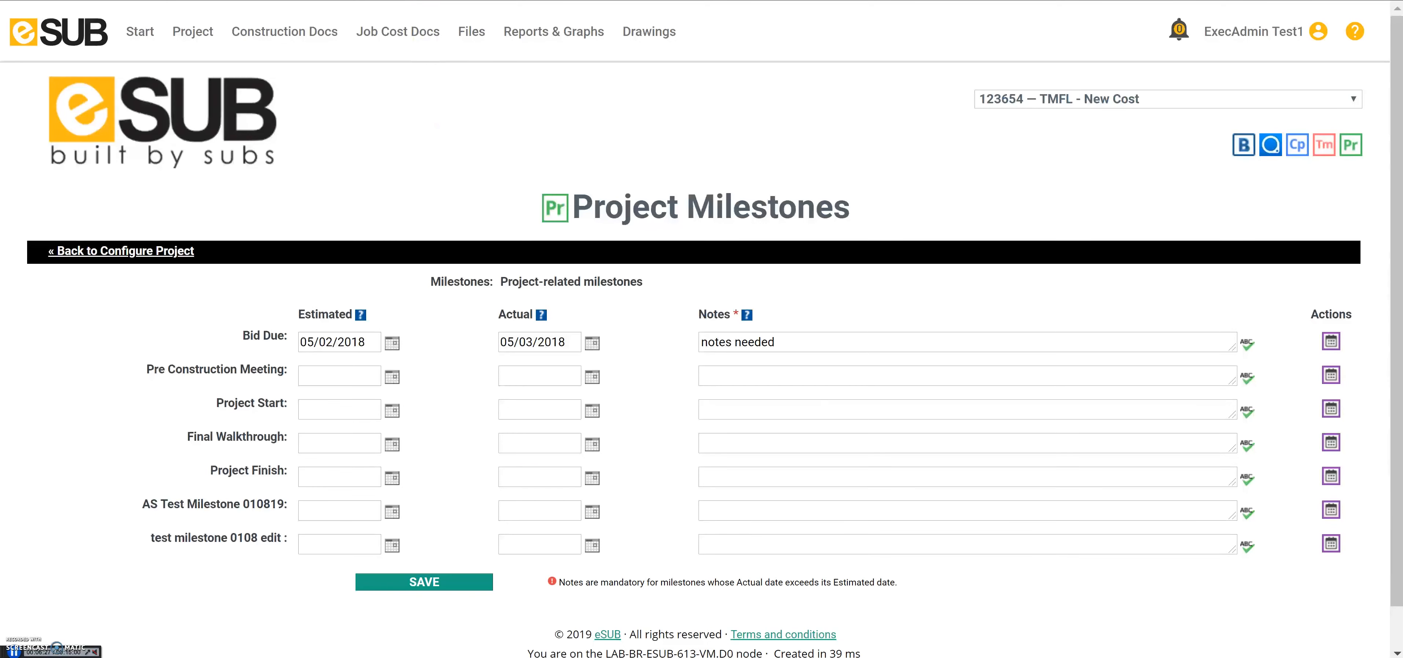
pyautogui.hotkey('alt', 'Left')
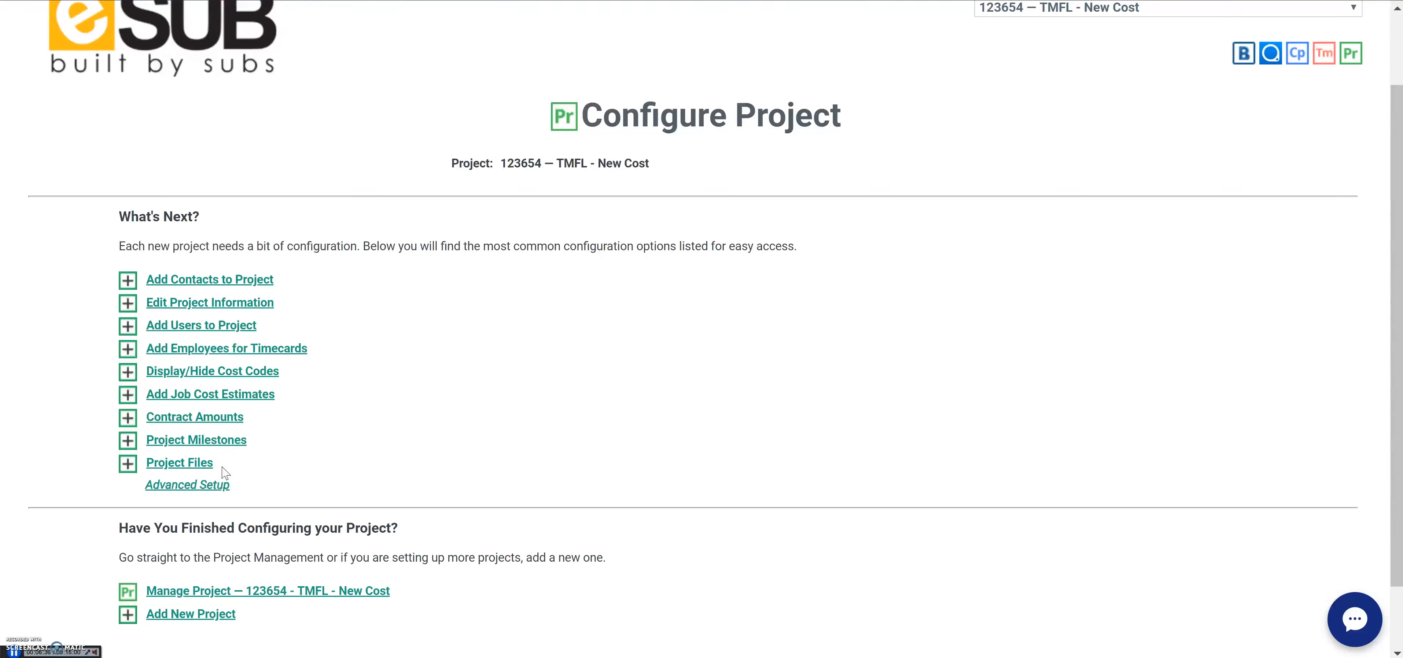
# Step: Open the project files page and examine the file upload option and current files list
pyautogui.click(206, 464)
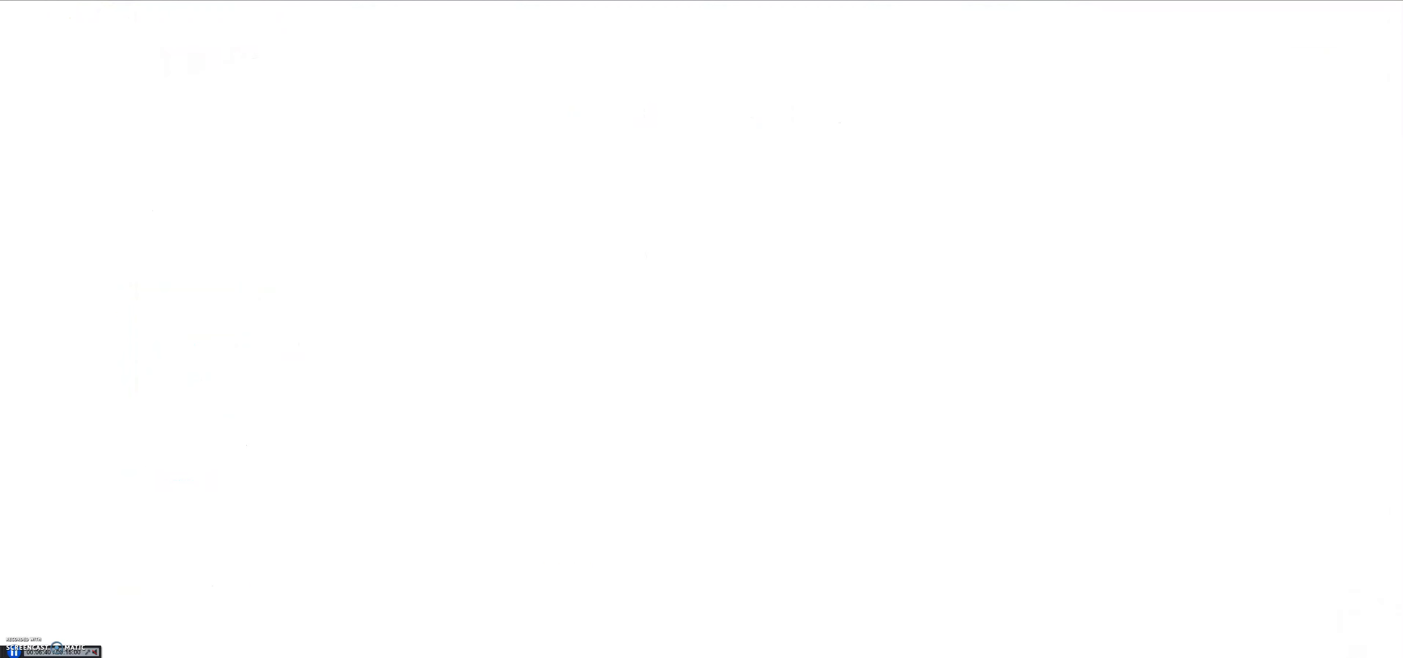
pyautogui.scroll(-1, 627, 316)
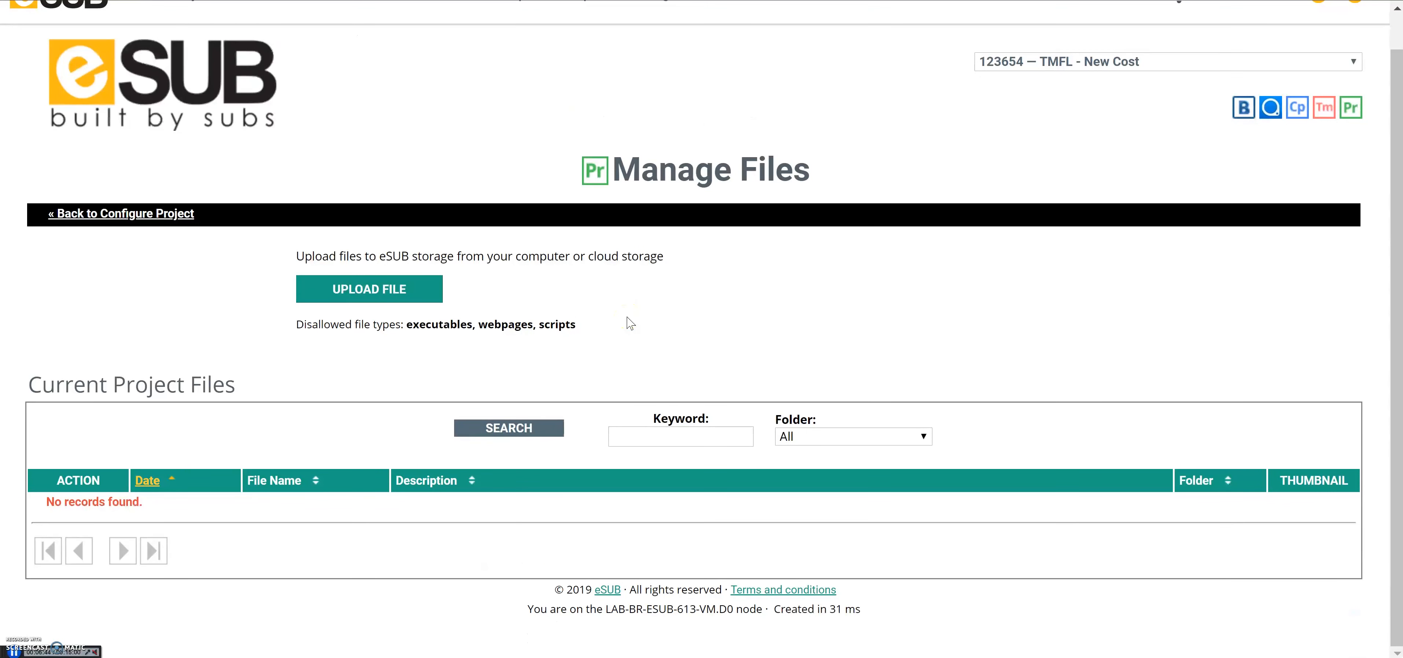
pyautogui.click(632, 317)
pyautogui.click(634, 318)
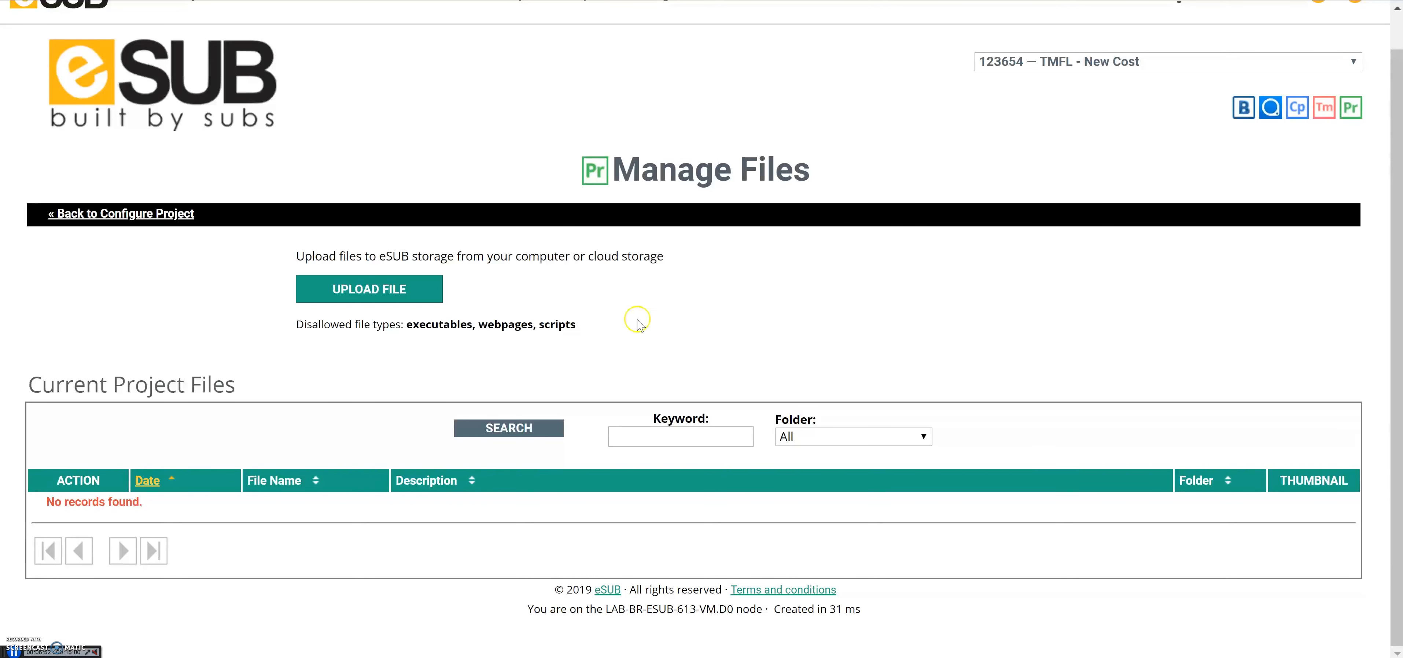